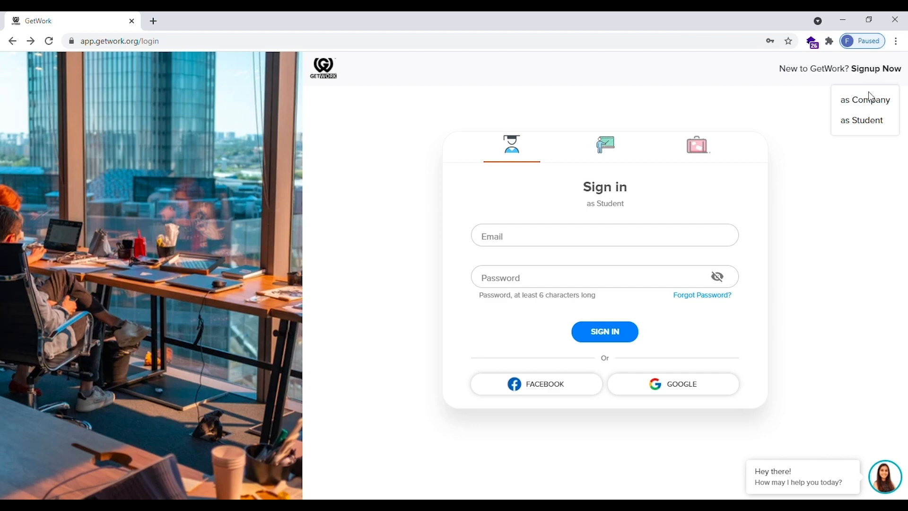
Choose 'as Student' from the Signup Now menu to reach student registration
{"action": "left_click", "coordinate": [868, 119]}
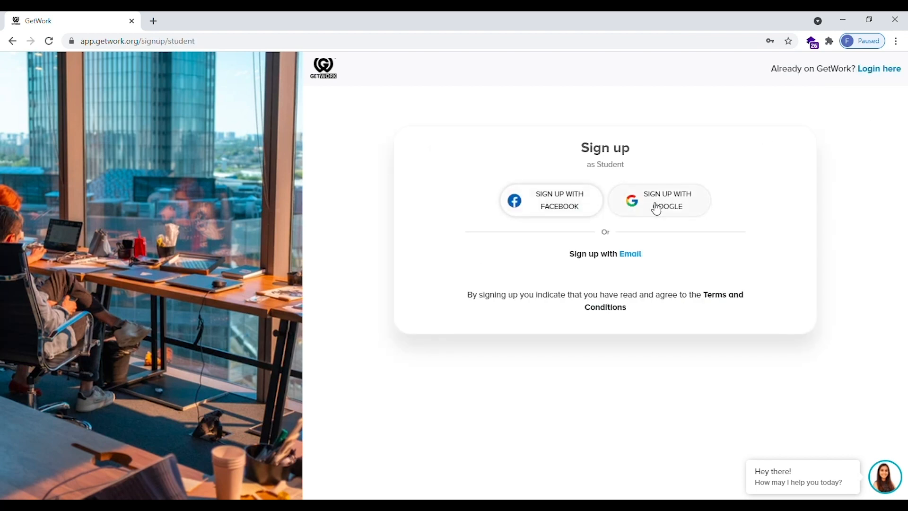
Choose e-mail registration and clear the autofilled e-mail field
{"action": "left_click", "coordinate": [631, 254]}
{"action": "left_click", "coordinate": [551, 276]}
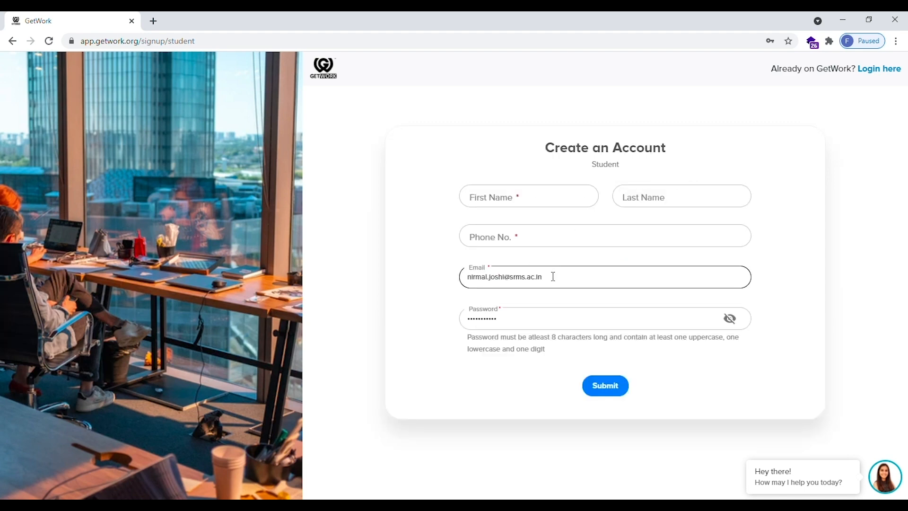
{"action": "left_click_drag", "start_coordinate": [551, 276], "coordinate": [476, 277]}
{"action": "key", "text": "BackSpace"}
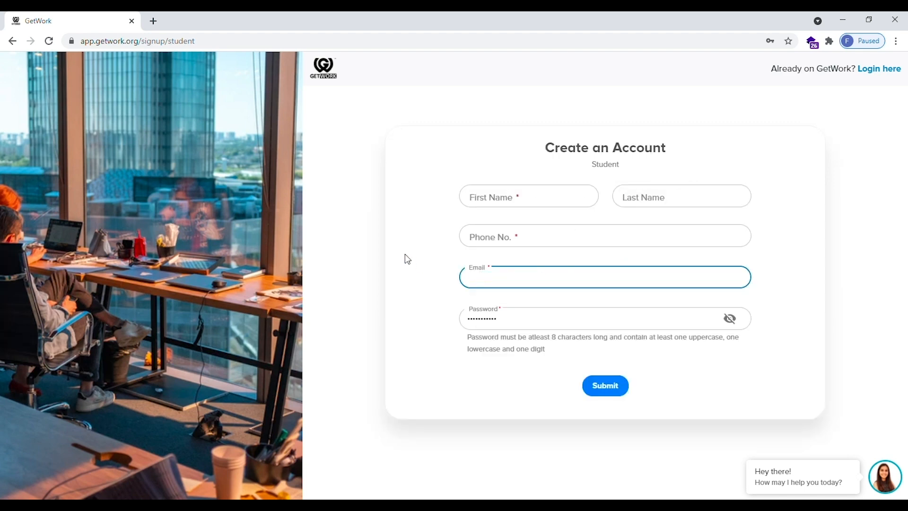
Enter the student's first name, last name, phone number and e-mail address
{"action": "left_click", "coordinate": [508, 205]}
{"action": "type", "text": "S"}
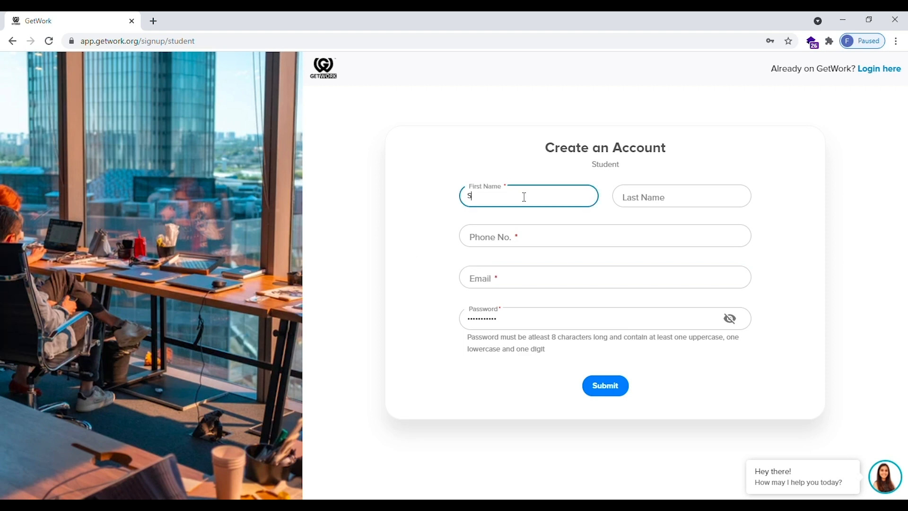
{"action": "type", "text": "mart"}
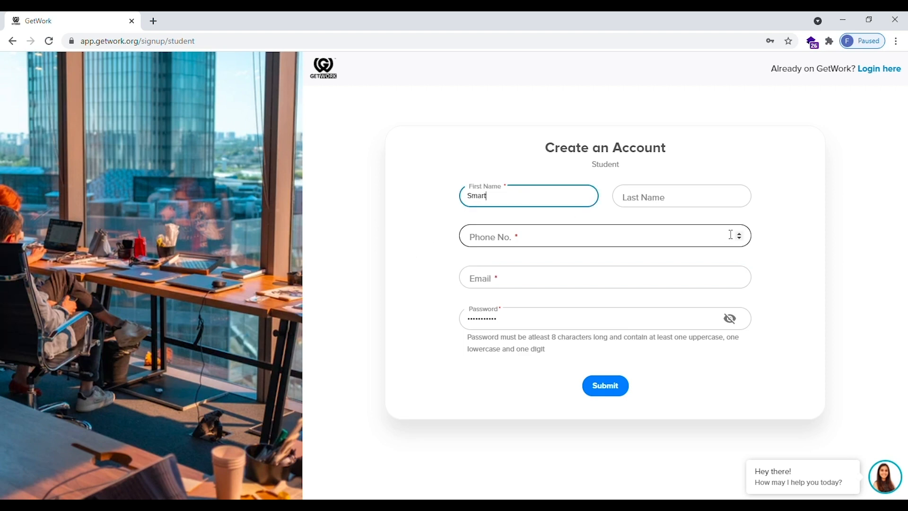
{"action": "left_click", "coordinate": [681, 197]}
{"action": "type", "text": "Student"}
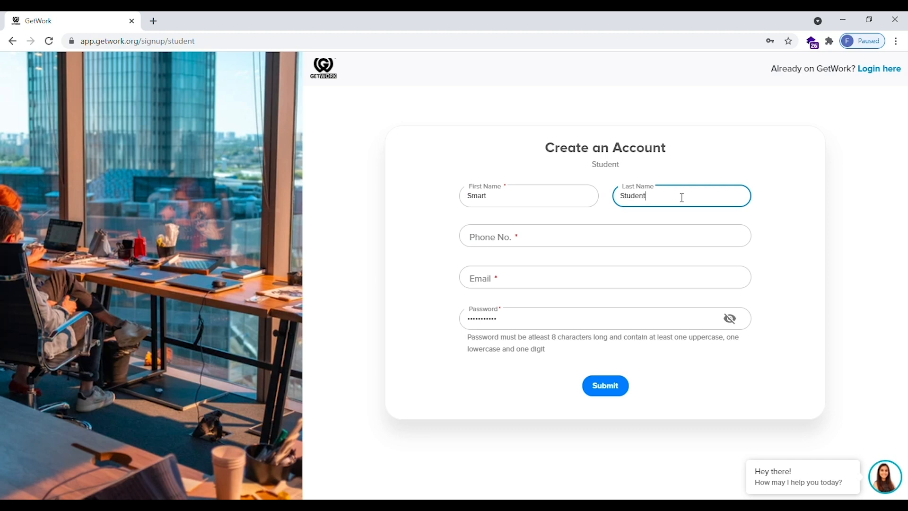
{"action": "left_click", "coordinate": [500, 234]}
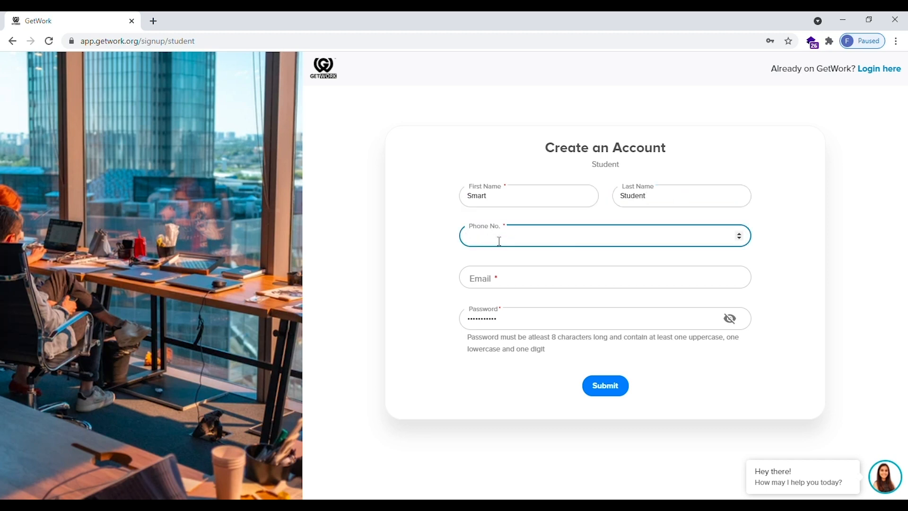
{"action": "type", "text": "9999999999"}
{"action": "left_click", "coordinate": [499, 282]}
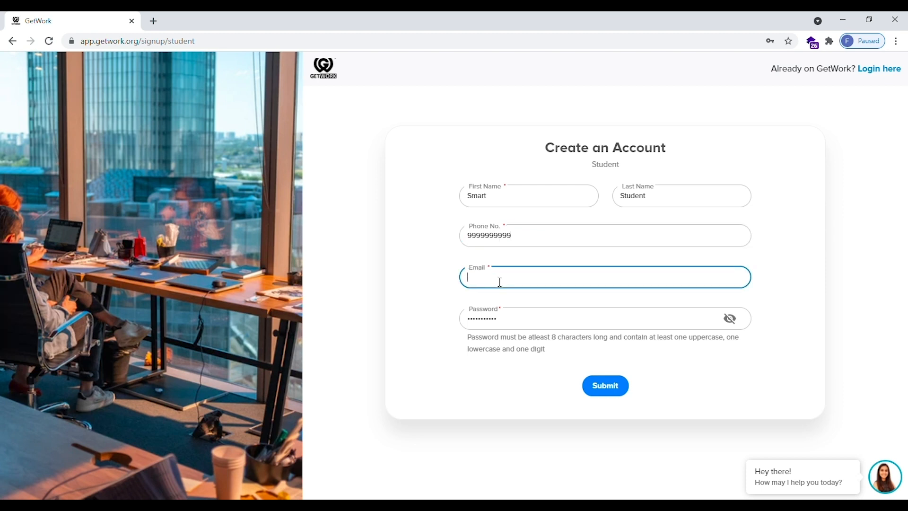
Replace the autofilled password with a new one and submit the account form
{"action": "left_click", "coordinate": [500, 321]}
{"action": "key", "text": "ctrl+a"}
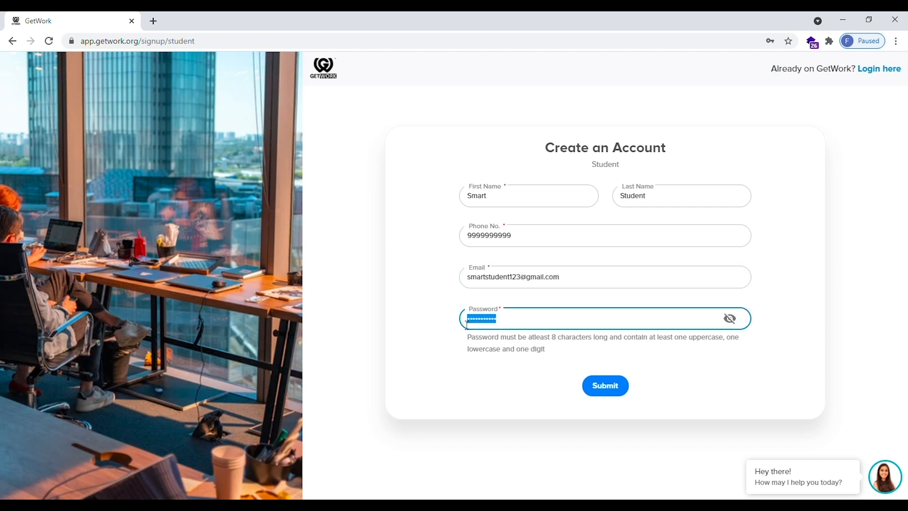
{"action": "key", "text": "BackSpace"}
{"action": "left_click", "coordinate": [449, 326]}
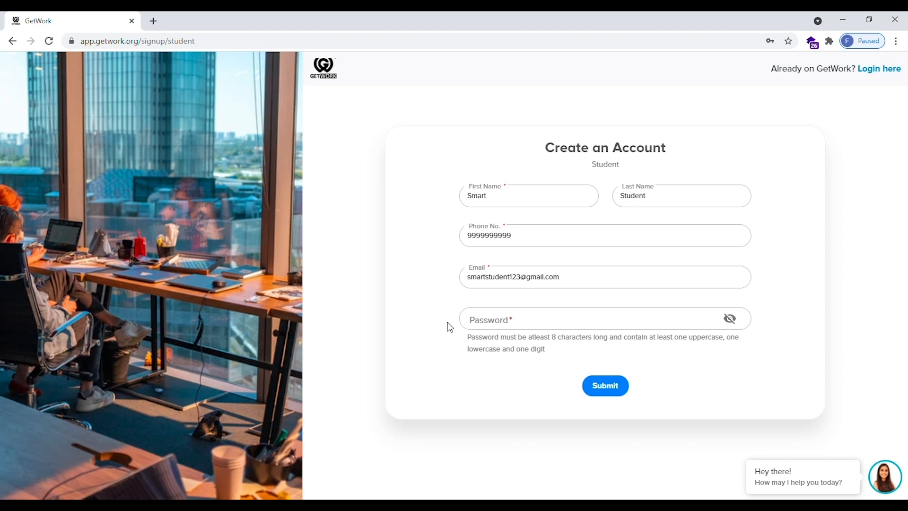
{"action": "left_click", "coordinate": [500, 321]}
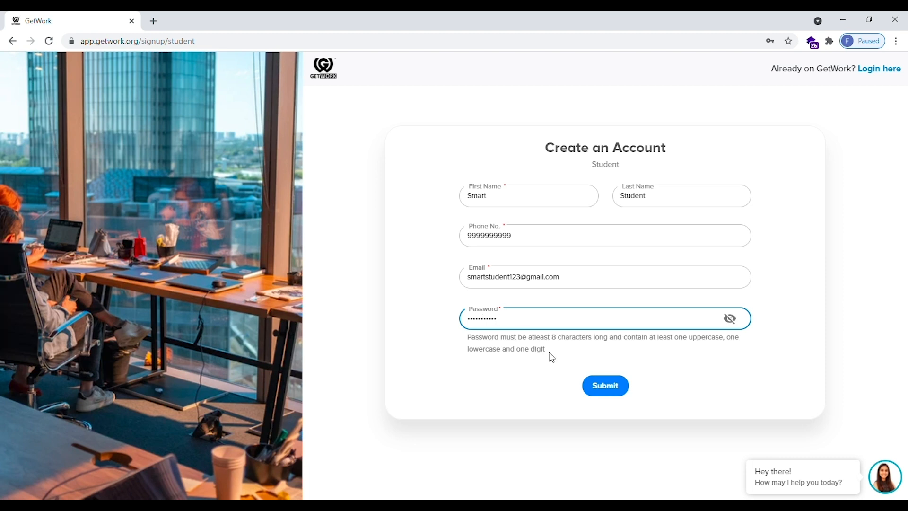
{"action": "left_click", "coordinate": [600, 385]}
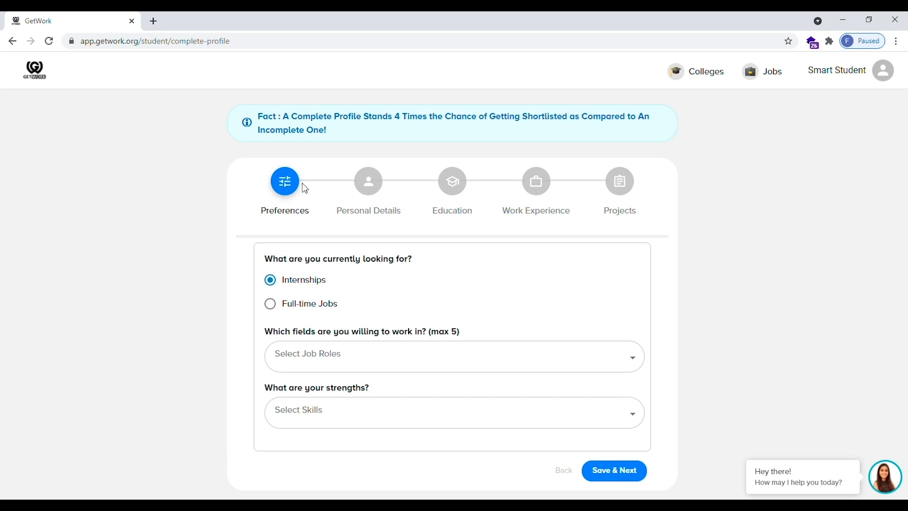
Keep Internships as the goal and add Business Development Executive as a job role
{"action": "left_click", "coordinate": [277, 308]}
{"action": "left_click", "coordinate": [274, 290]}
{"action": "left_click", "coordinate": [335, 354]}
{"action": "type", "text": "busin"}
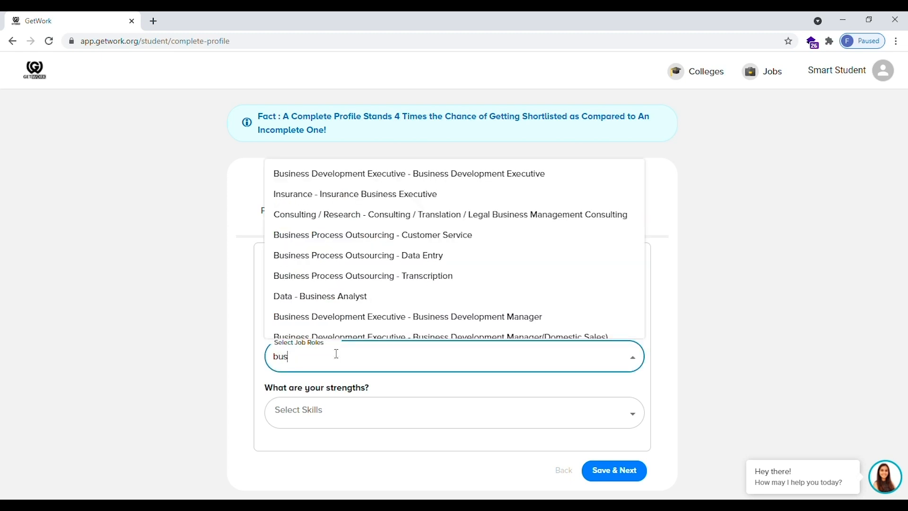
{"action": "left_click", "coordinate": [400, 183]}
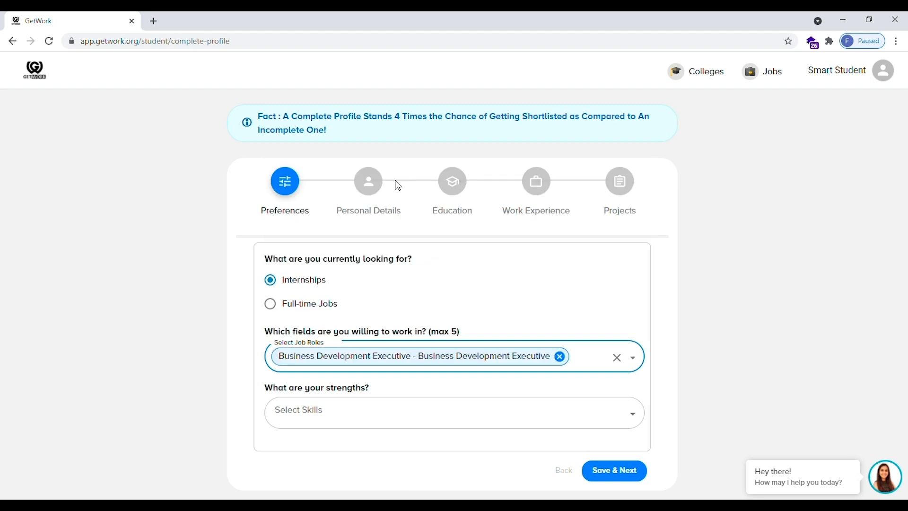
Add the Sales Executive, Inside Sales and Operation And Maintenance Development roles
{"action": "type", "text": "sale"}
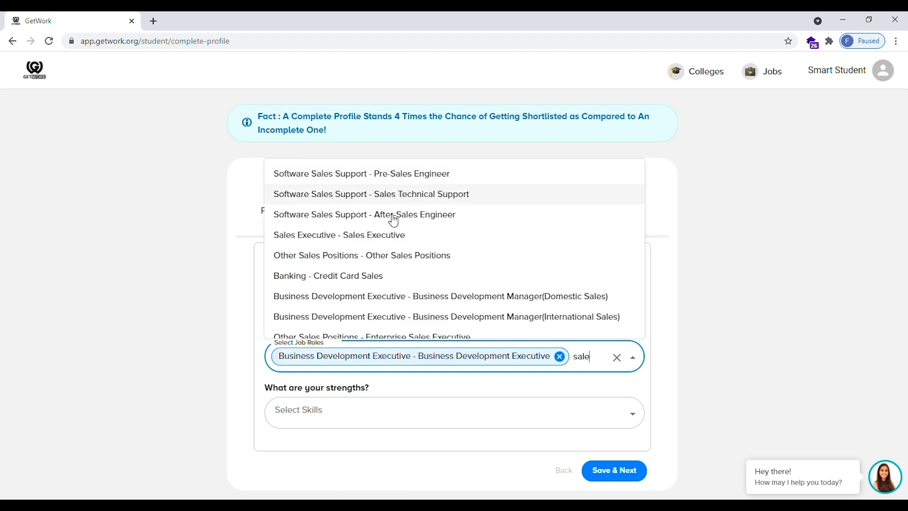
{"action": "left_click", "coordinate": [384, 235]}
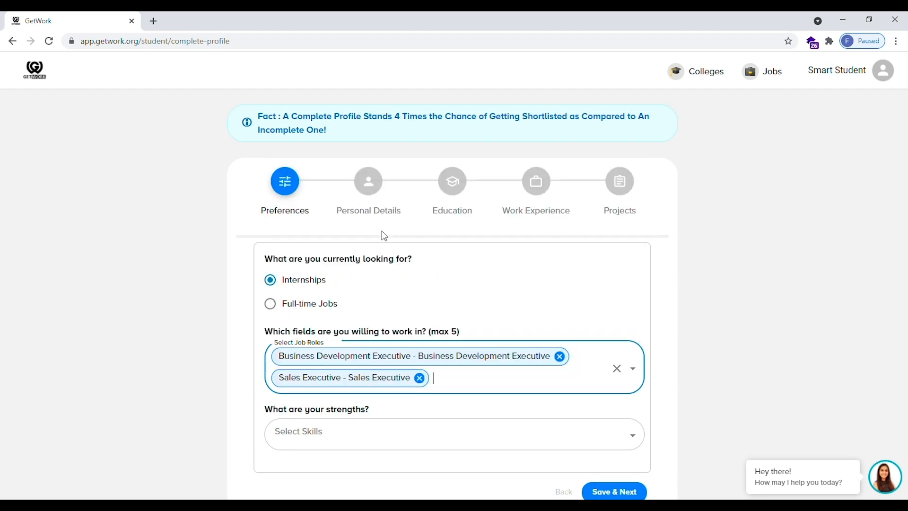
{"action": "type", "text": "sale"}
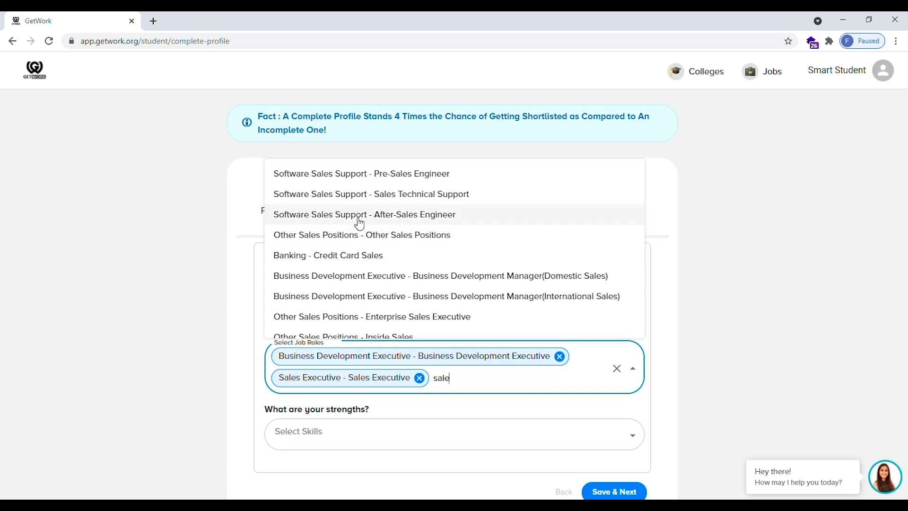
{"action": "scroll", "coordinate": [371, 299], "scroll_direction": "down", "scroll_amount": 2}
{"action": "left_click", "coordinate": [366, 302]}
{"action": "type", "text": "ope"}
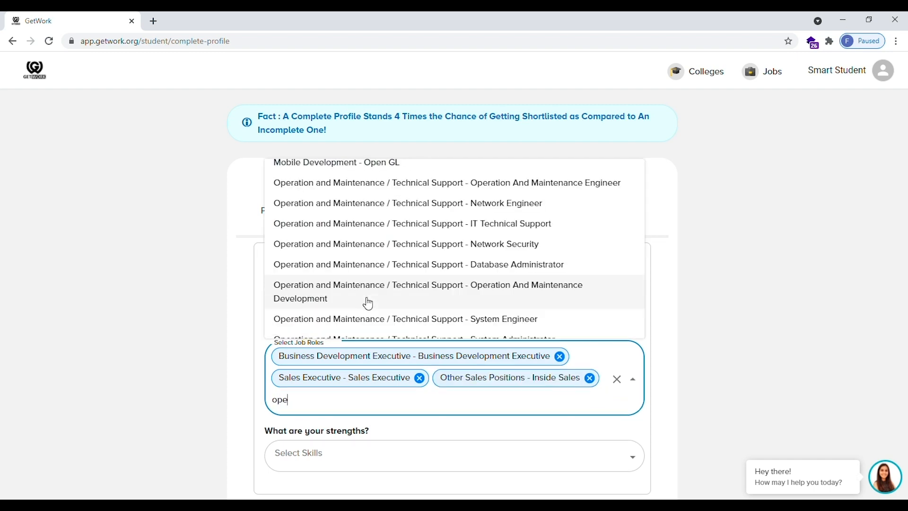
{"action": "left_click", "coordinate": [361, 286]}
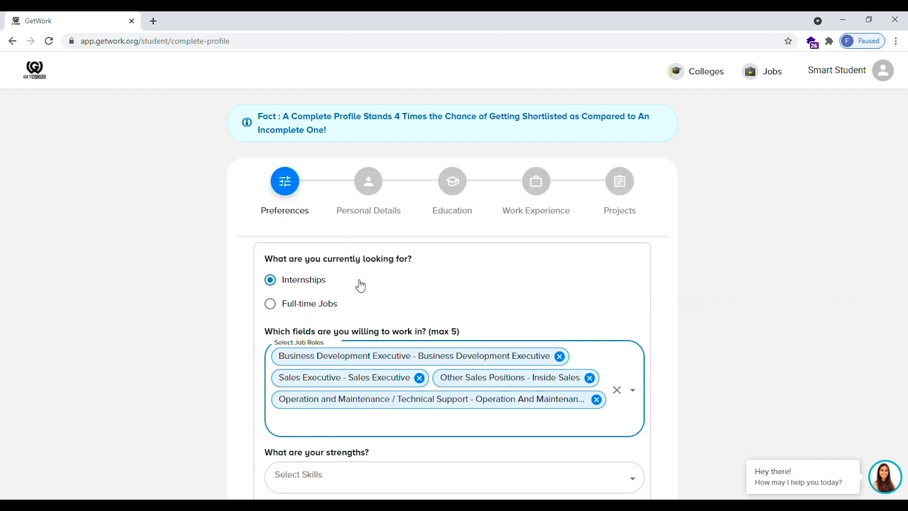
{"action": "scroll", "coordinate": [389, 402], "scroll_direction": "down", "scroll_amount": 2}
Add Communication Skills and Digital Marketing as strengths
{"action": "left_click", "coordinate": [376, 411]}
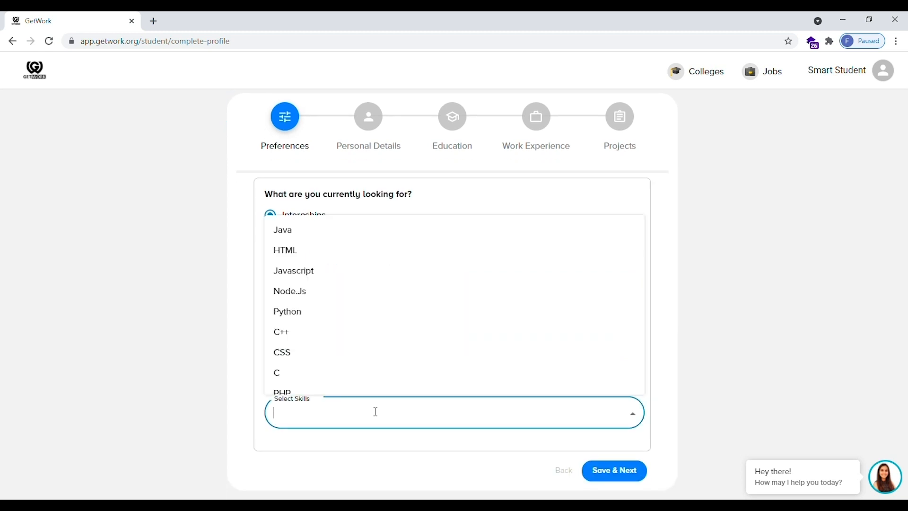
{"action": "type", "text": "comm"}
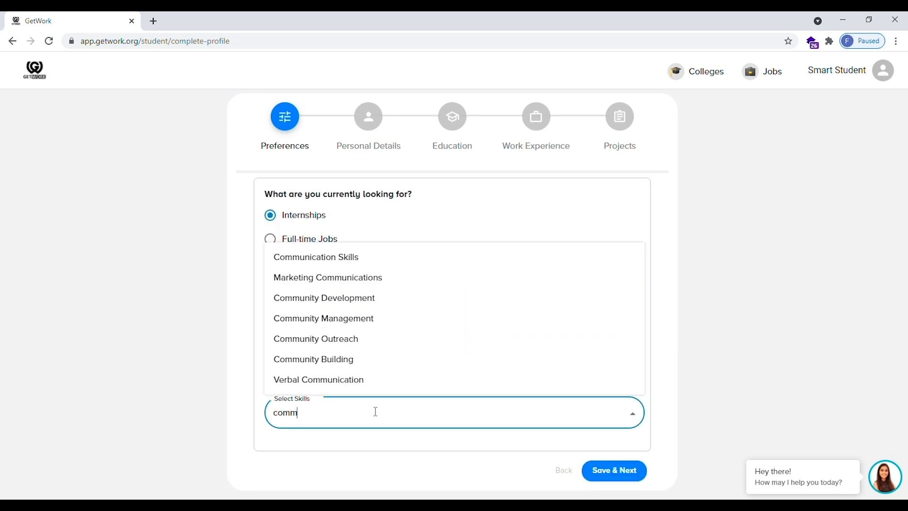
{"action": "left_click", "coordinate": [371, 257]}
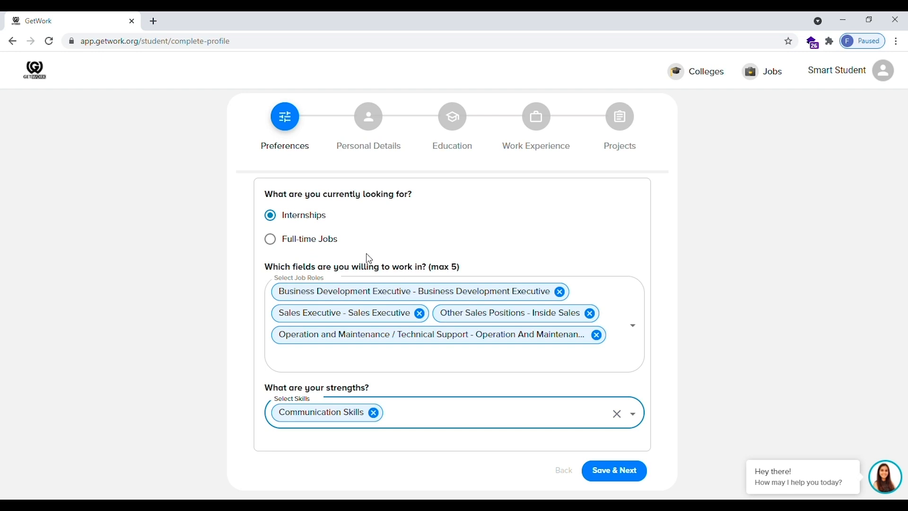
{"action": "type", "text": "digi"}
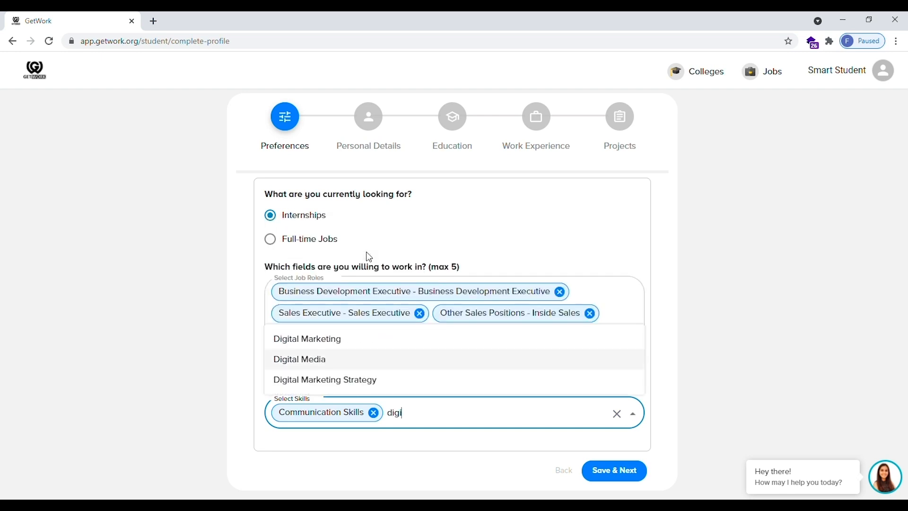
{"action": "left_click", "coordinate": [350, 349]}
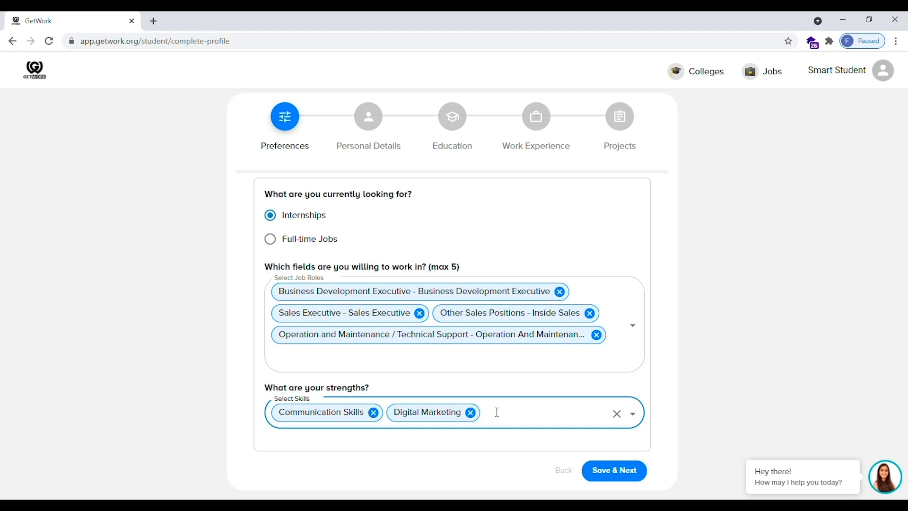
Add Social Media Marketing, Social Media and Sales Strategy and Management as strengths
{"action": "type", "text": "soci"}
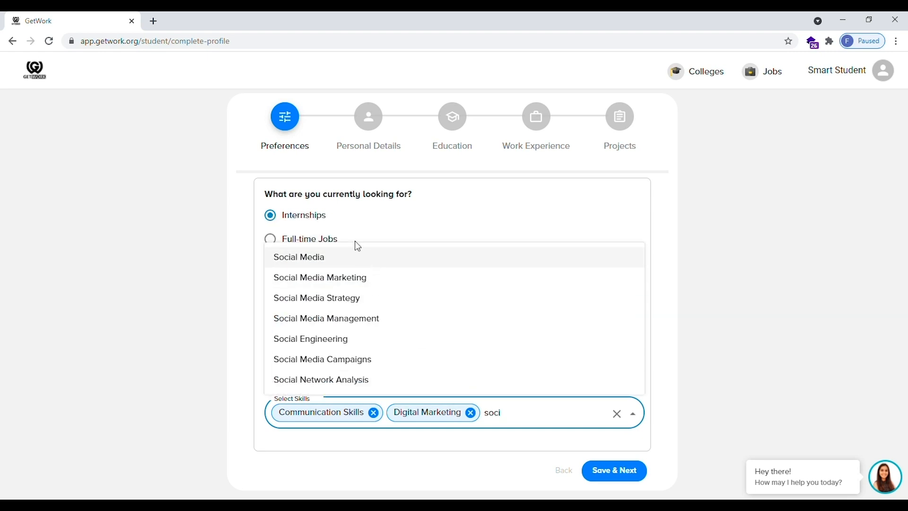
{"action": "left_click", "coordinate": [359, 277]}
{"action": "type", "text": "soci"}
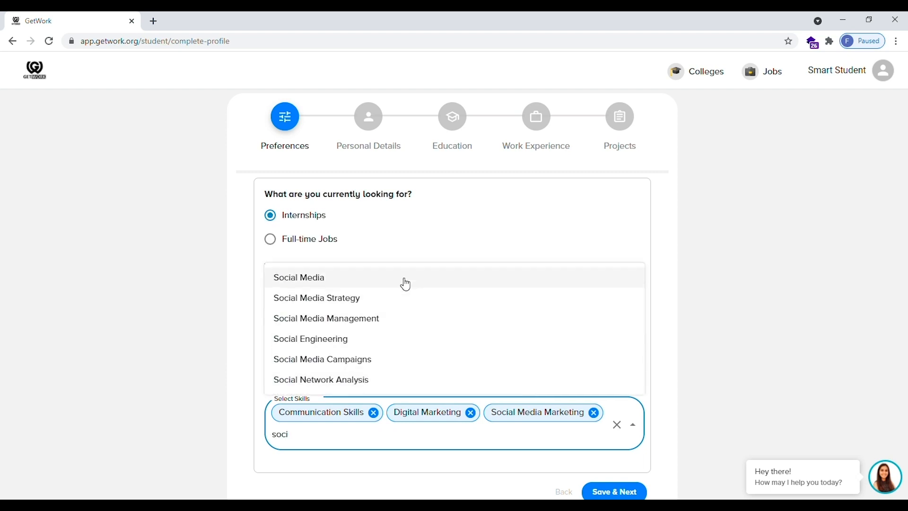
{"action": "left_click", "coordinate": [405, 283]}
{"action": "type", "text": "sa"}
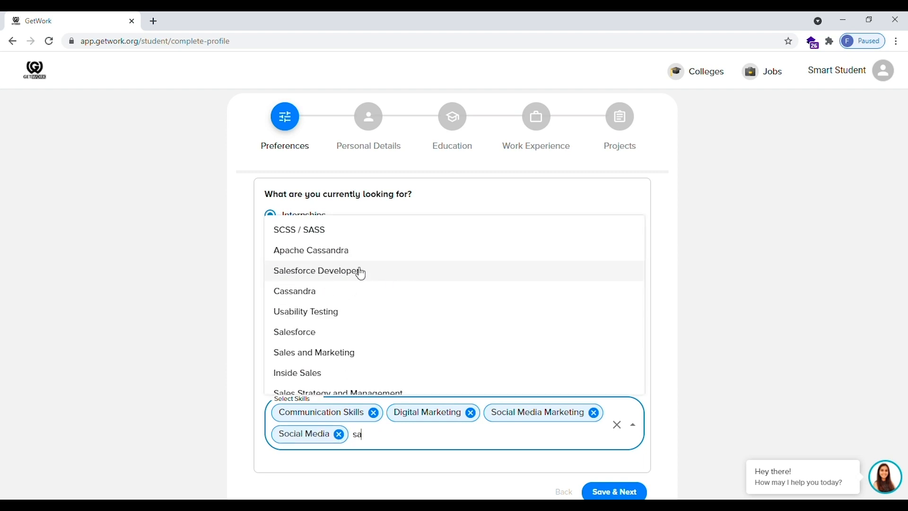
{"action": "type", "text": "l"}
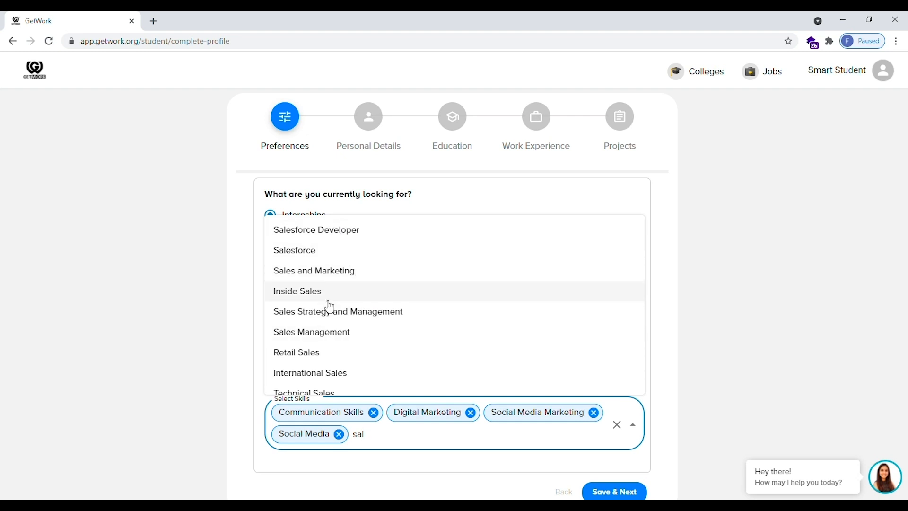
{"action": "left_click", "coordinate": [328, 312]}
{"action": "scroll", "coordinate": [554, 467], "scroll_direction": "down", "scroll_amount": 1}
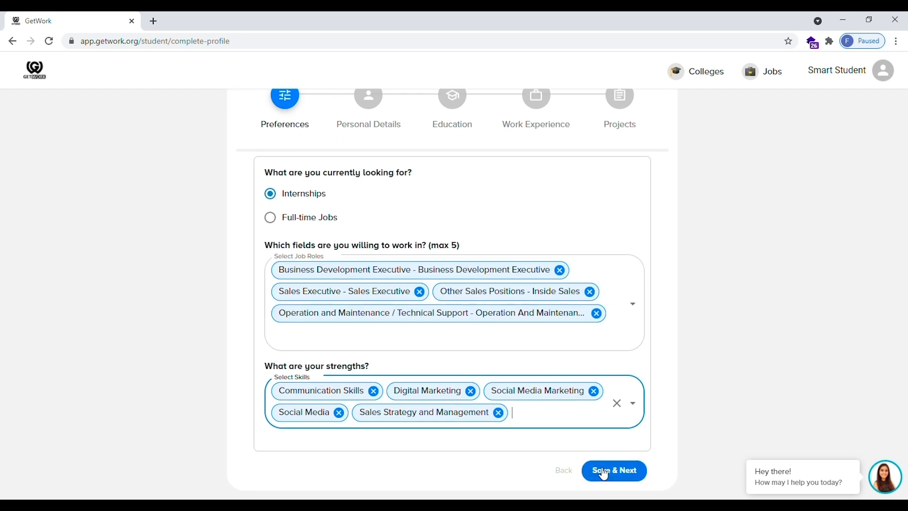
Save the preferences, keeping veteran status 'I'm not a protected veteran' and ethnicity Asian
{"action": "left_click", "coordinate": [606, 472]}
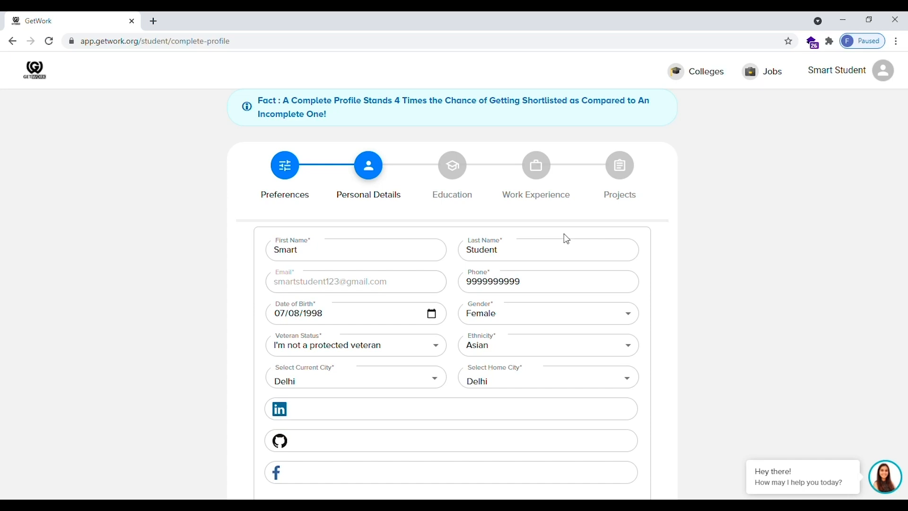
{"action": "scroll", "coordinate": [566, 238], "scroll_direction": "down", "scroll_amount": 1}
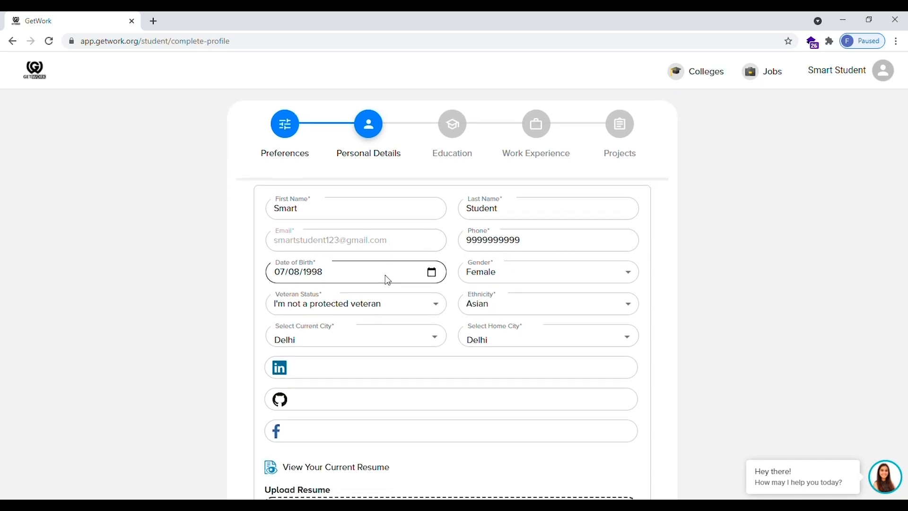
{"action": "left_click", "coordinate": [384, 312]}
{"action": "left_click", "coordinate": [382, 315]}
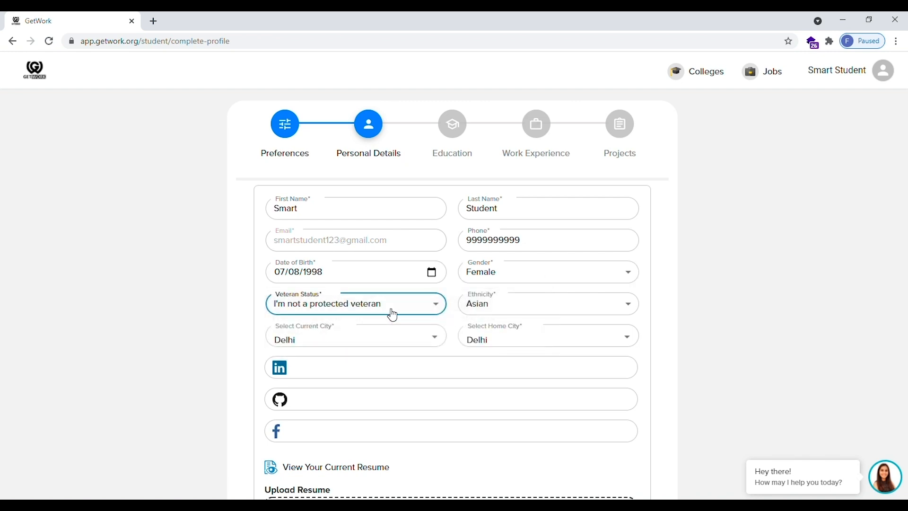
{"action": "left_click", "coordinate": [520, 307]}
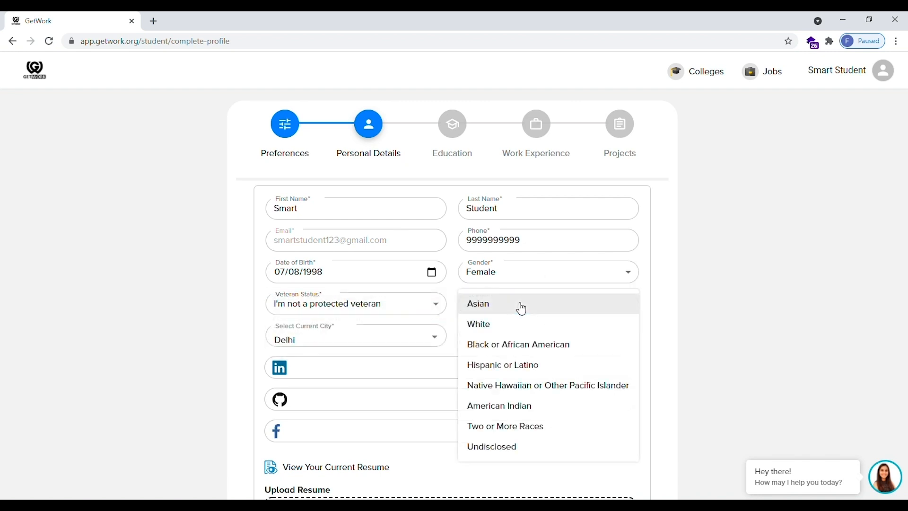
{"action": "left_click", "coordinate": [522, 308]}
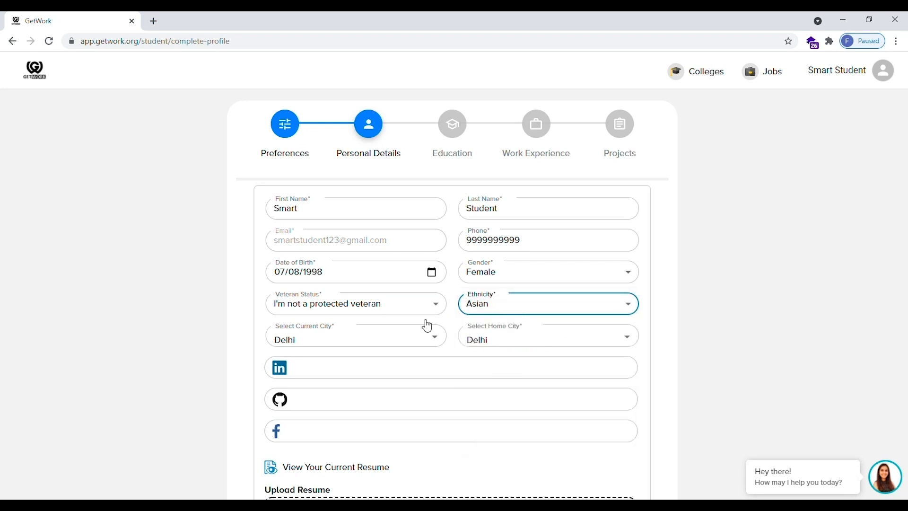
Save the personal details with Delhi as current and home city
{"action": "scroll", "coordinate": [389, 348], "scroll_direction": "down", "scroll_amount": 1}
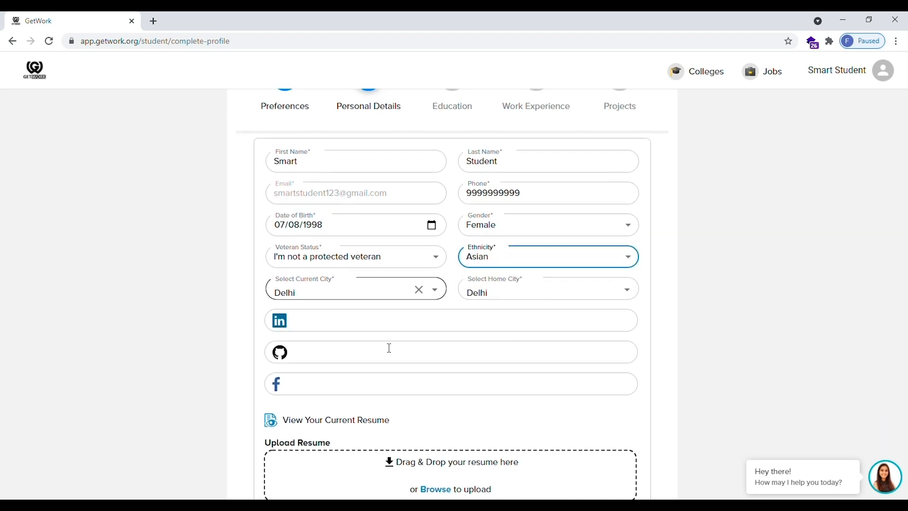
{"action": "scroll", "coordinate": [448, 433], "scroll_direction": "down", "scroll_amount": 2}
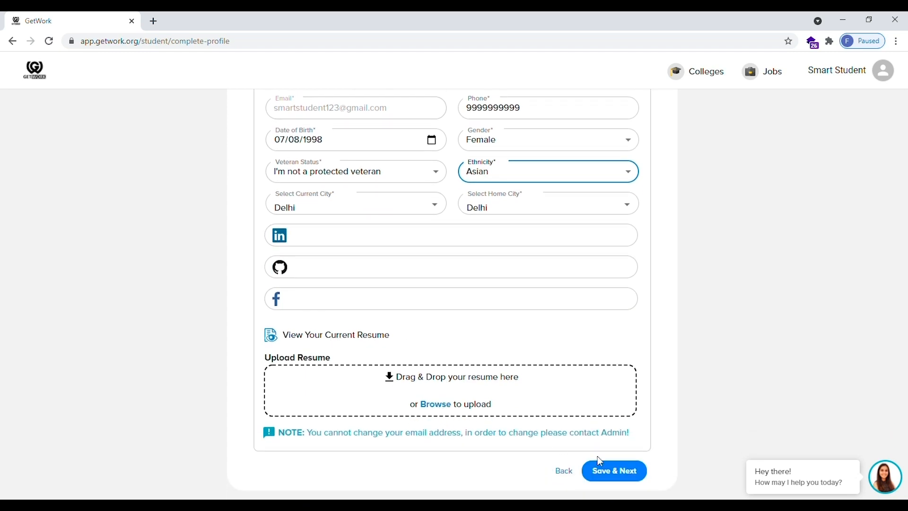
{"action": "left_click", "coordinate": [620, 475]}
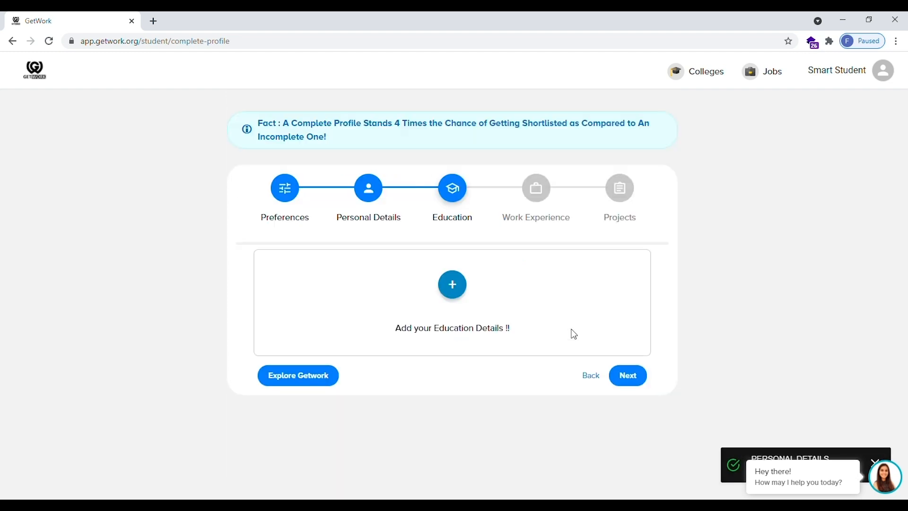
Add a new education entry with Graduation (UG) as the level
{"action": "left_click", "coordinate": [462, 283]}
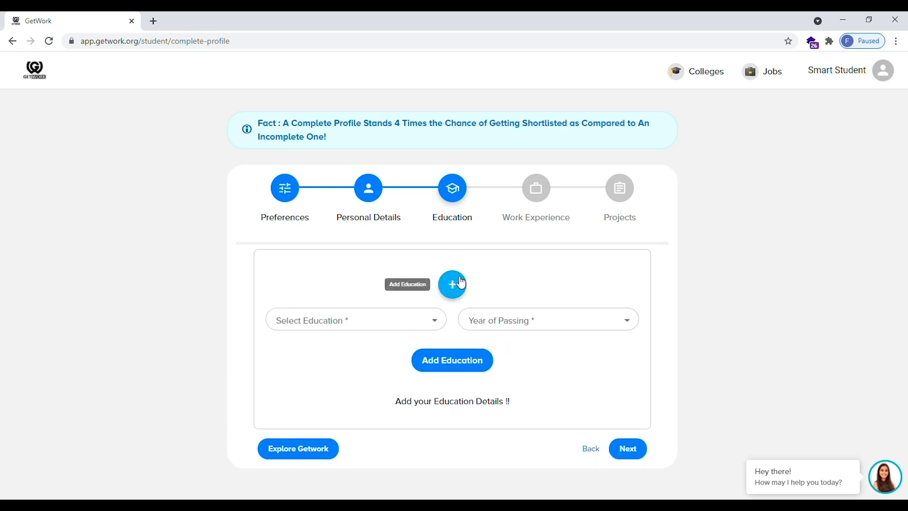
{"action": "left_click", "coordinate": [404, 320]}
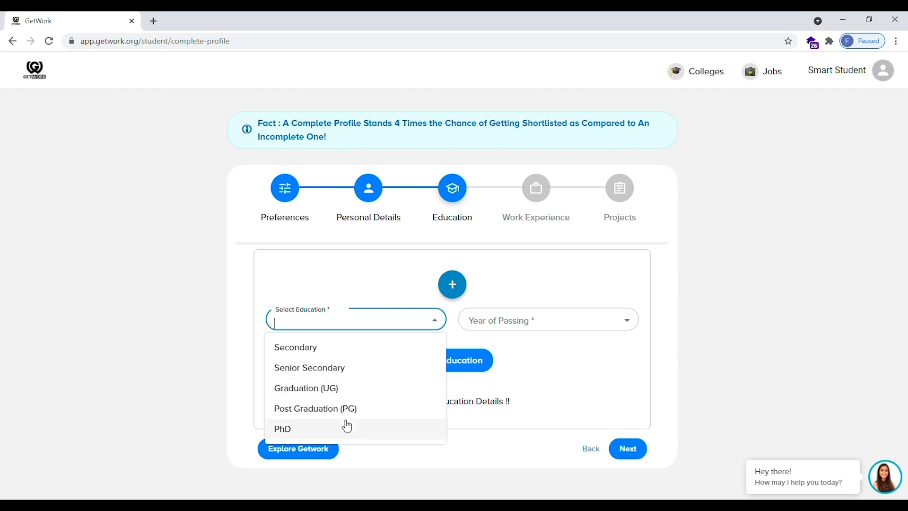
{"action": "left_click", "coordinate": [356, 392]}
{"action": "left_click", "coordinate": [418, 320]}
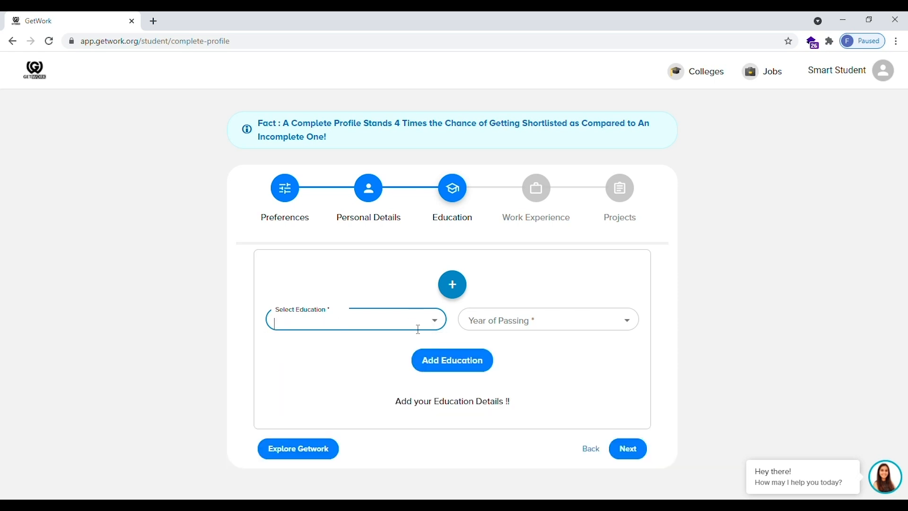
{"action": "left_click", "coordinate": [435, 320]}
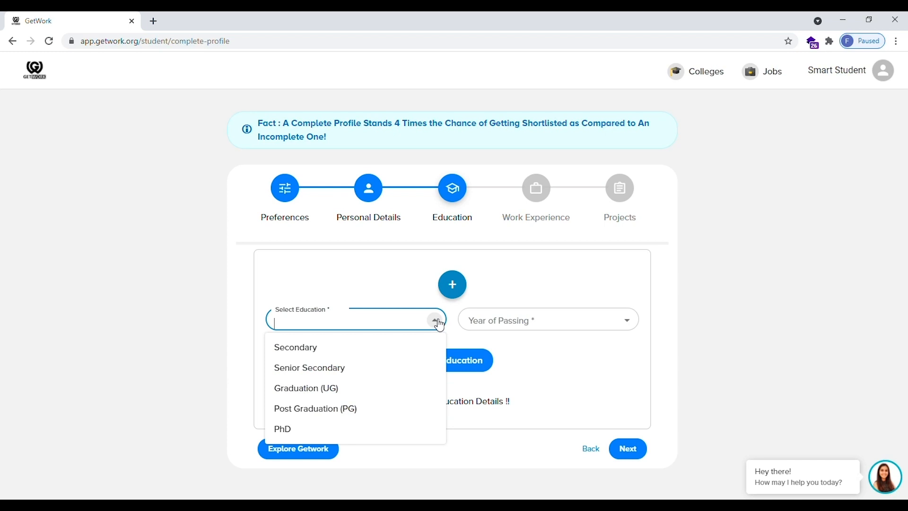
{"action": "left_click", "coordinate": [326, 396]}
Set 2021 as the year of passing and browse the college list
{"action": "left_click", "coordinate": [493, 319]}
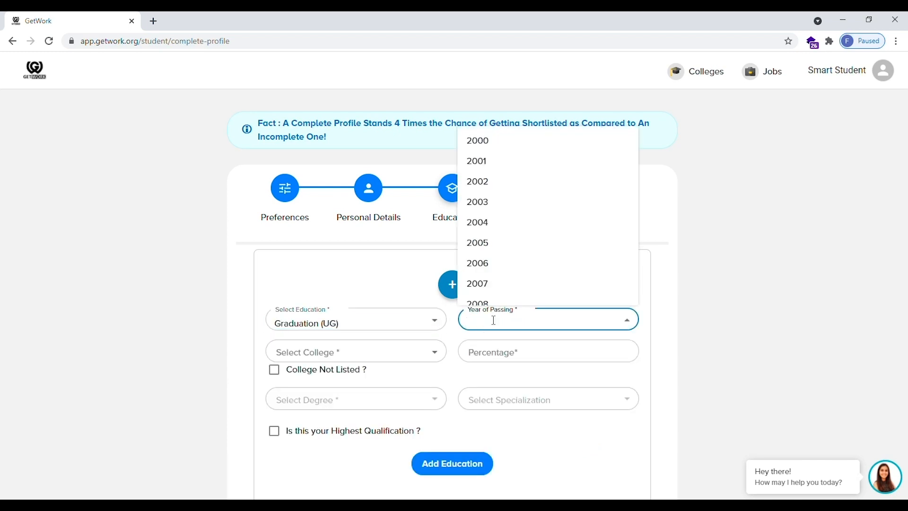
{"action": "type", "text": "2021"}
{"action": "left_click", "coordinate": [489, 349]}
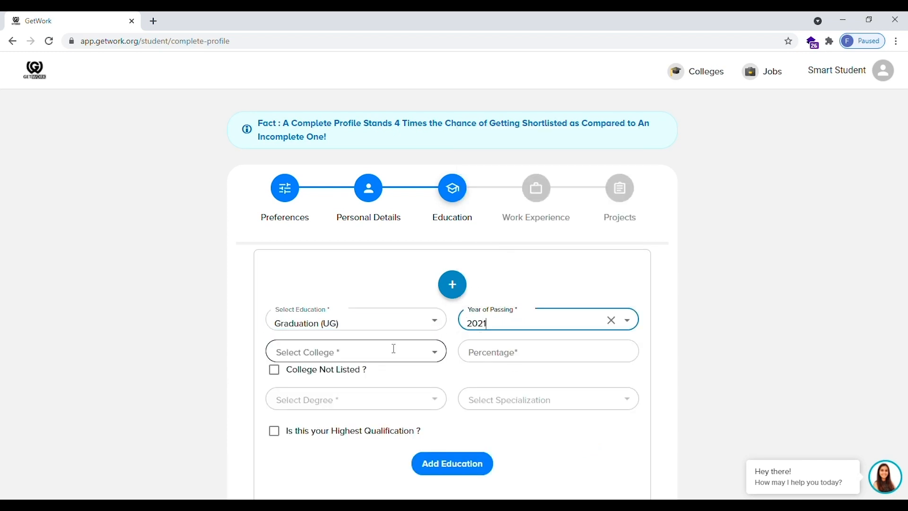
{"action": "left_click", "coordinate": [392, 350]}
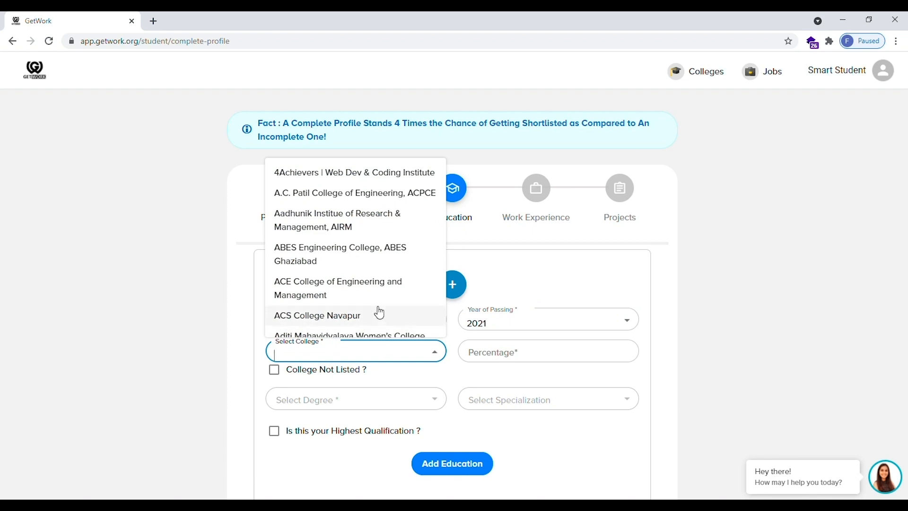
{"action": "scroll", "coordinate": [376, 311], "scroll_direction": "down", "scroll_amount": 12}
{"action": "scroll", "coordinate": [377, 310], "scroll_direction": "down", "scroll_amount": 5}
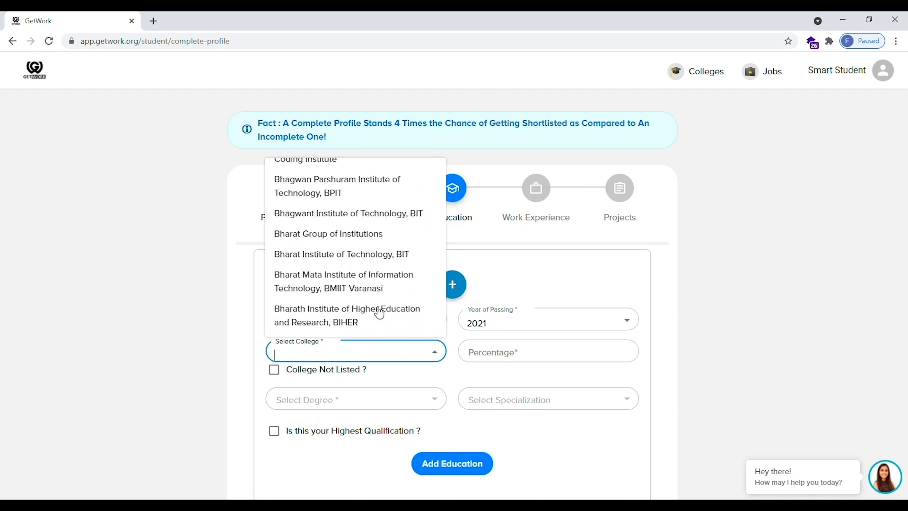
Enter the unlisted college 'ABC College' with a 70 percentage
{"action": "left_click", "coordinate": [276, 370]}
{"action": "left_click", "coordinate": [301, 361]}
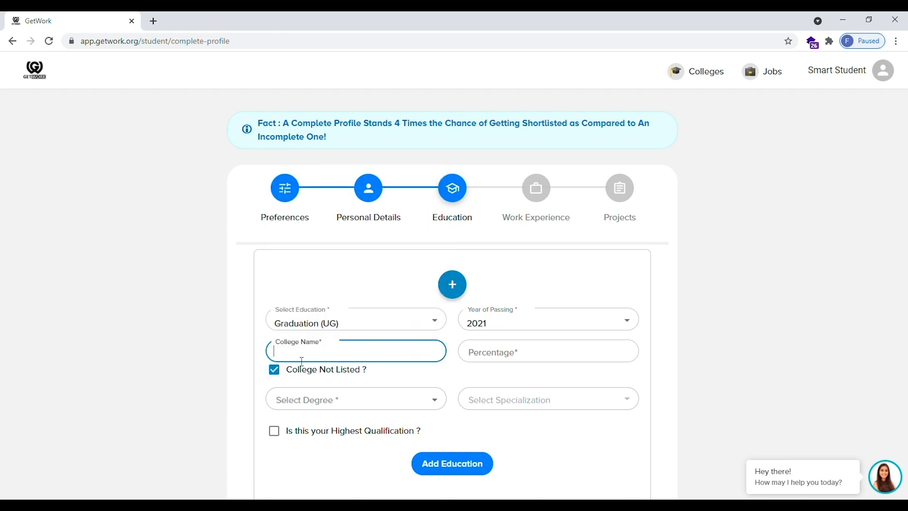
{"action": "type", "text": "ABC College"}
{"action": "left_click", "coordinate": [488, 355]}
{"action": "type", "text": "70"}
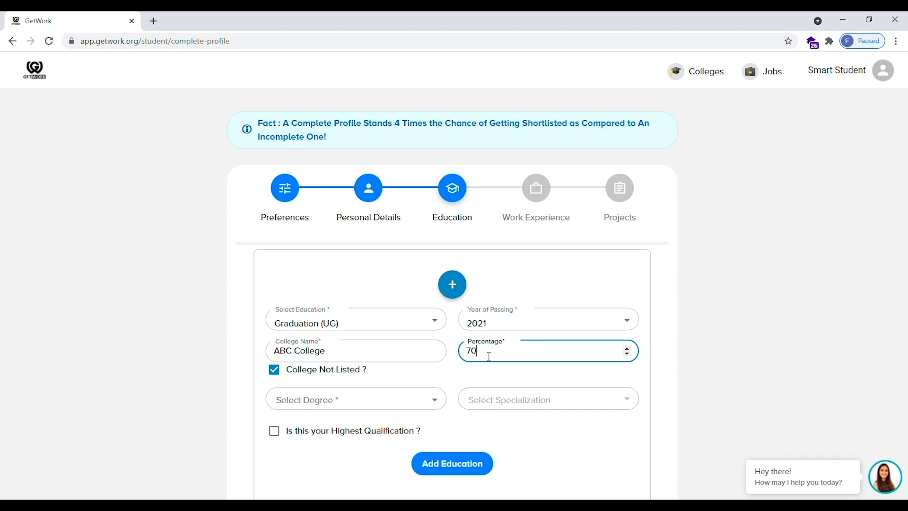
Choose degree B.A (Bachelor of Arts) in English, mark it highest qualification, and save
{"action": "left_click", "coordinate": [424, 395]}
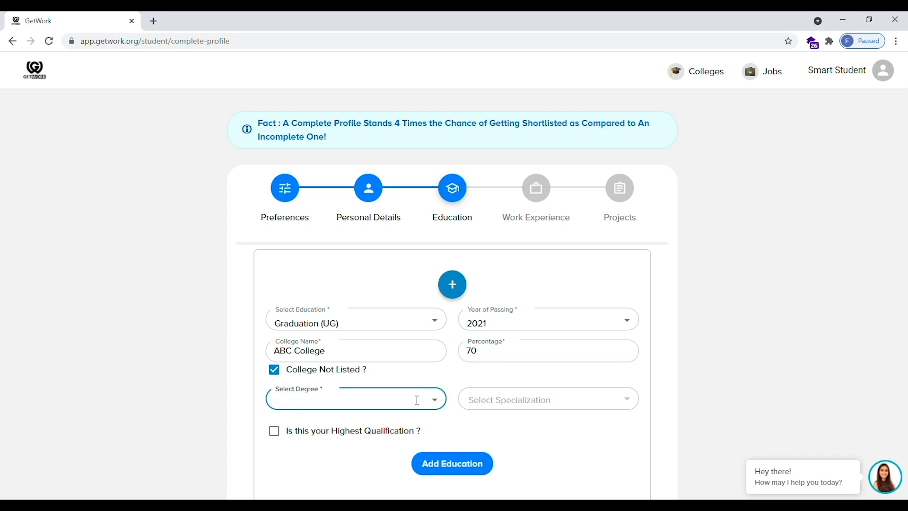
{"action": "type", "text": "ba"}
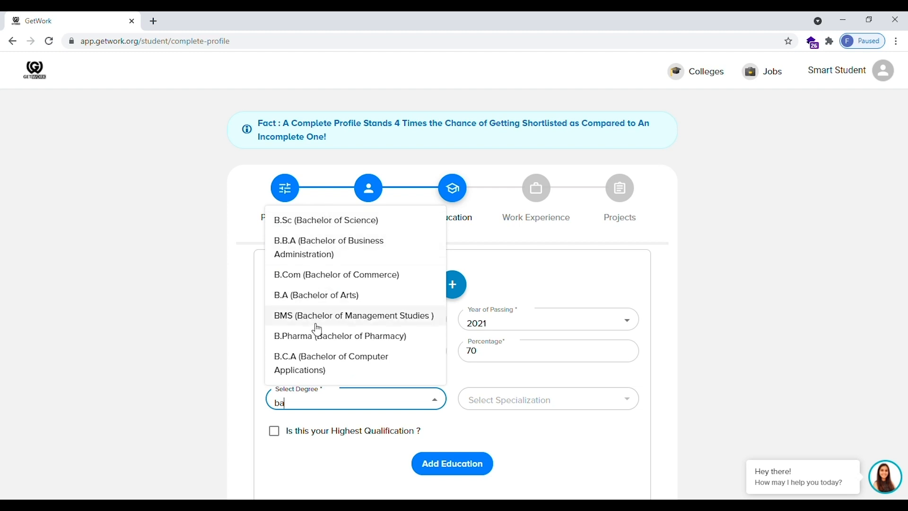
{"action": "left_click", "coordinate": [316, 296]}
{"action": "left_click", "coordinate": [522, 402]}
{"action": "type", "text": "en"}
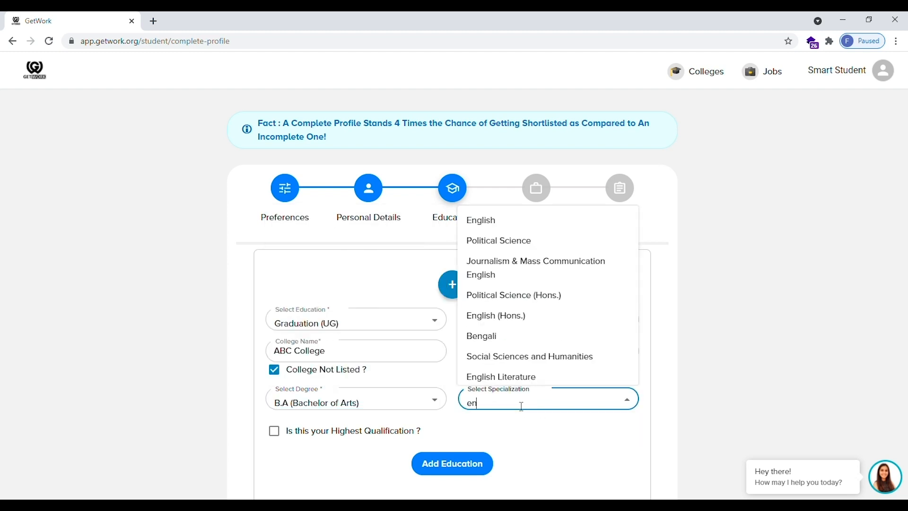
{"action": "left_click", "coordinate": [528, 232]}
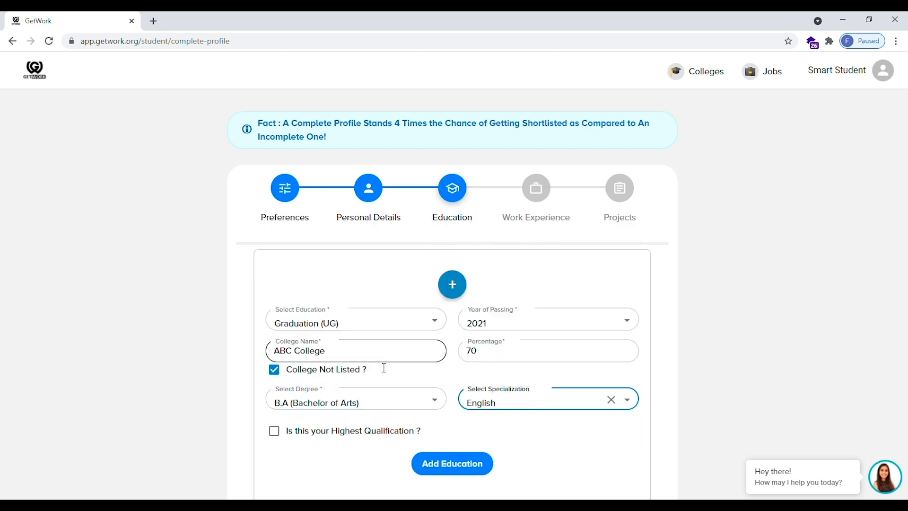
{"action": "scroll", "coordinate": [383, 367], "scroll_direction": "down", "scroll_amount": 3}
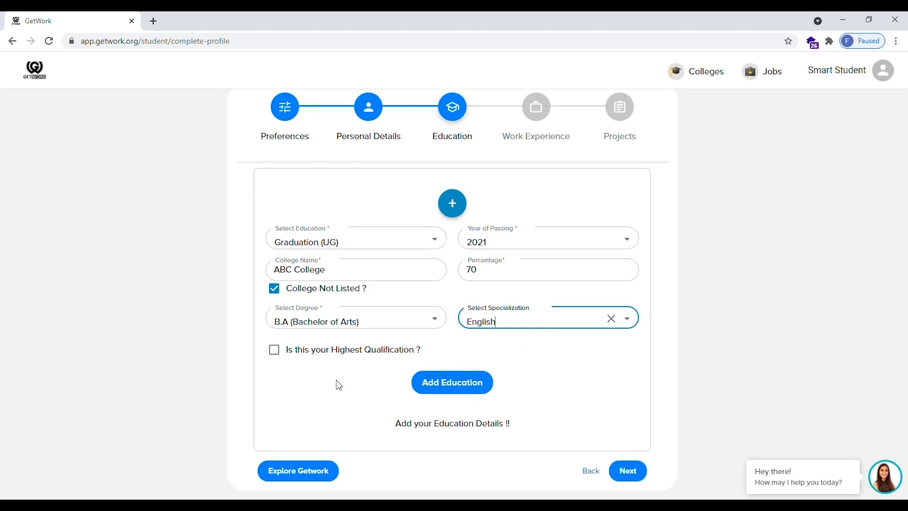
{"action": "left_click", "coordinate": [275, 353]}
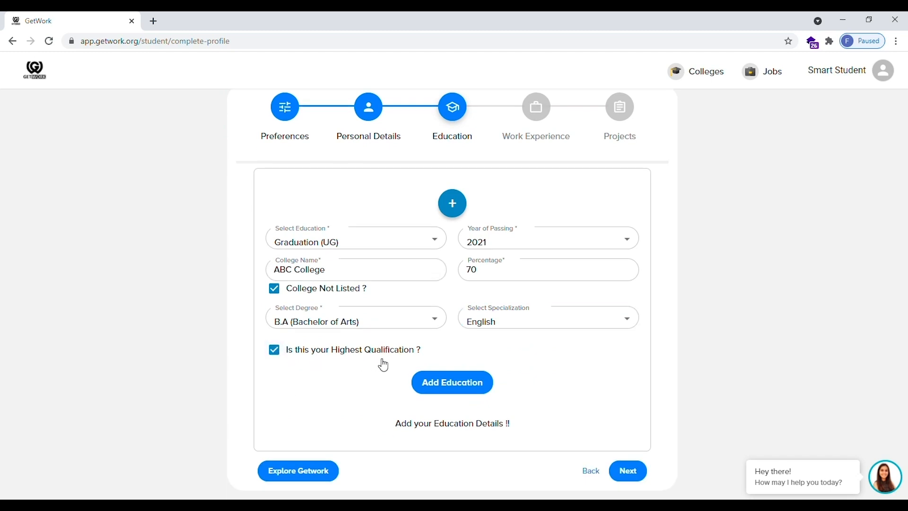
{"action": "left_click", "coordinate": [433, 383]}
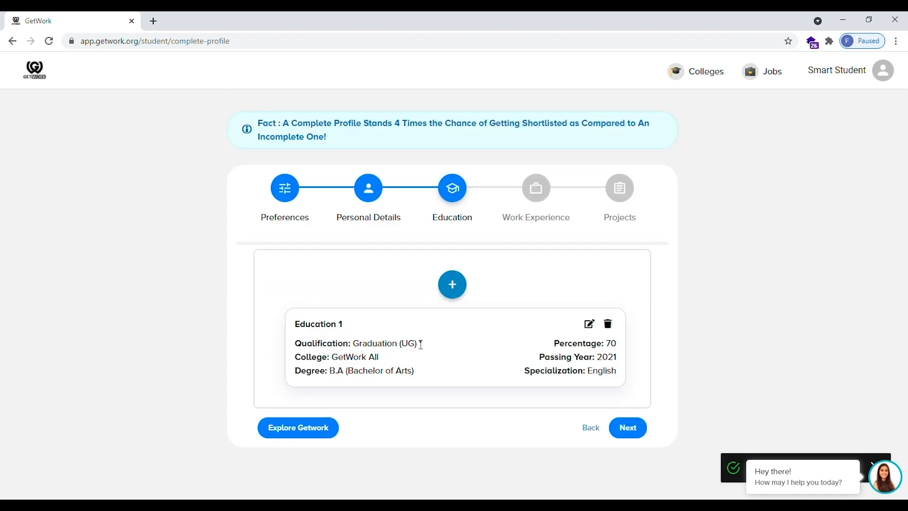
{"action": "left_click", "coordinate": [452, 286]}
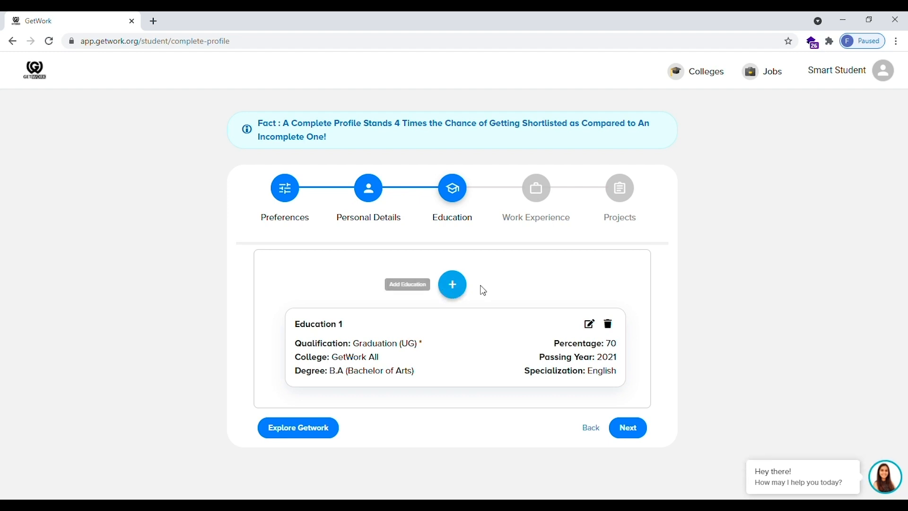
Advance past Education and open a blank + Add Experience form, scrolling through its fields
{"action": "left_click", "coordinate": [625, 434]}
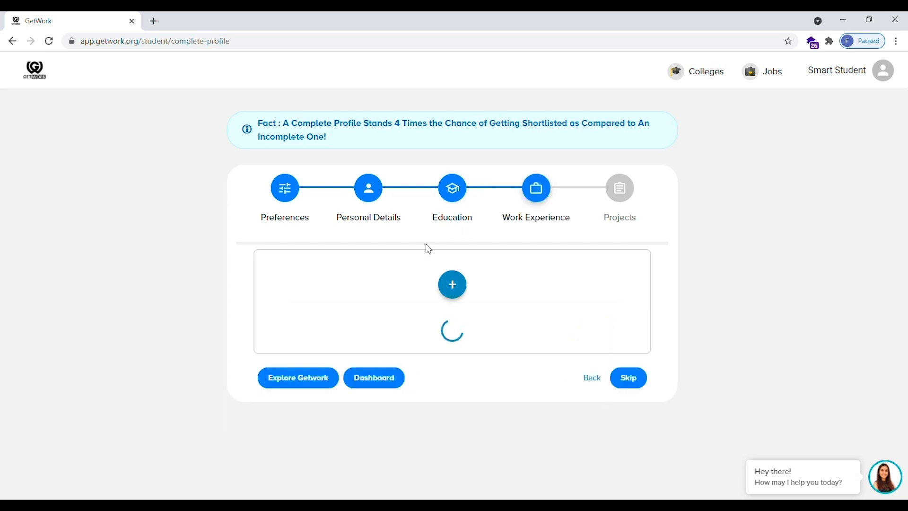
{"action": "left_click", "coordinate": [454, 289]}
{"action": "scroll", "coordinate": [452, 383], "scroll_direction": "down", "scroll_amount": 2}
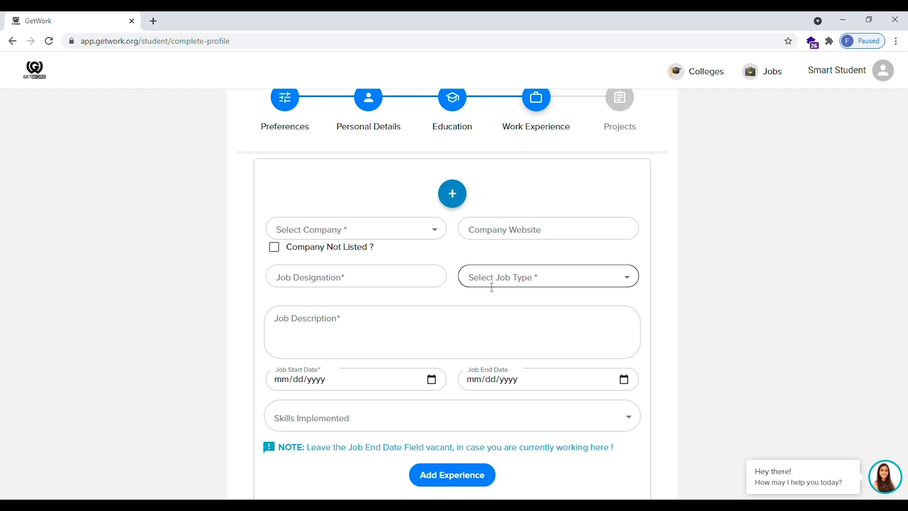
{"action": "scroll", "coordinate": [497, 309], "scroll_direction": "down", "scroll_amount": 2}
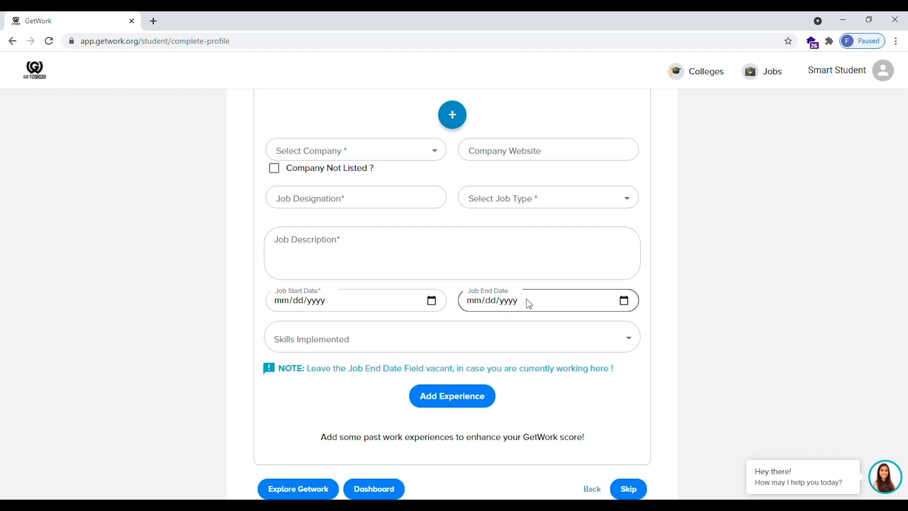
{"action": "scroll", "coordinate": [473, 308], "scroll_direction": "down", "scroll_amount": 1}
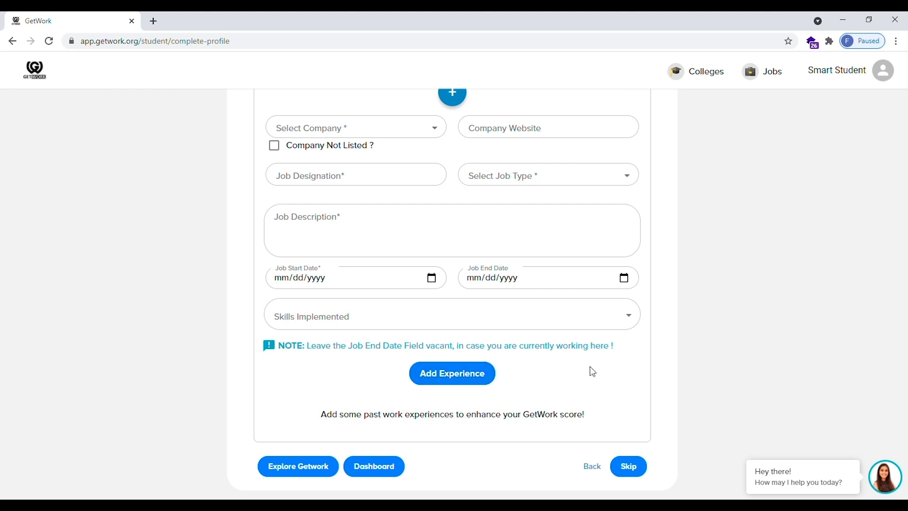
{"action": "scroll", "coordinate": [589, 368], "scroll_direction": "up", "scroll_amount": 2}
{"action": "scroll", "coordinate": [588, 365], "scroll_direction": "up", "scroll_amount": 1}
{"action": "scroll", "coordinate": [591, 365], "scroll_direction": "down", "scroll_amount": 3}
Skip Work Experience, open a project form, then go to the Dashboard without adding one
{"action": "left_click", "coordinate": [630, 468]}
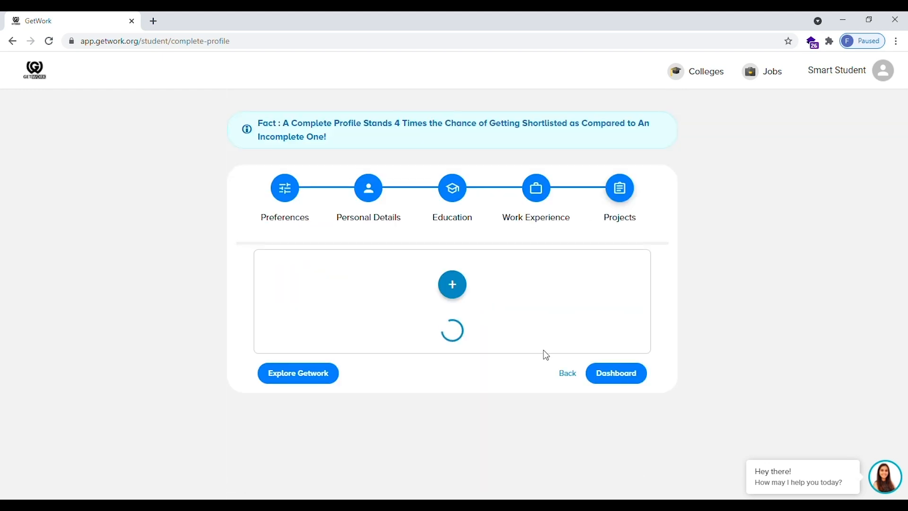
{"action": "left_click", "coordinate": [457, 289]}
{"action": "scroll", "coordinate": [469, 345], "scroll_direction": "down", "scroll_amount": 2}
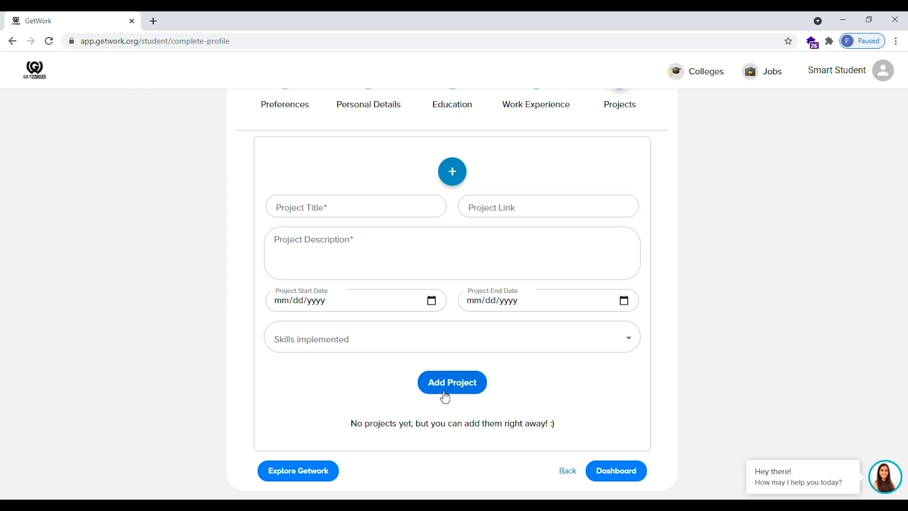
{"action": "left_click", "coordinate": [615, 470]}
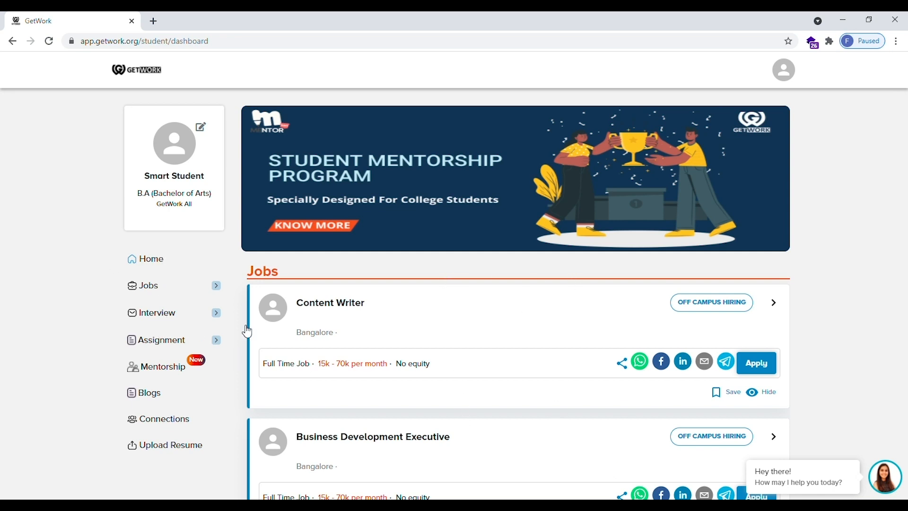
Browse the dashboard, expand and collapse the Interview sidebar section, then open the profile avatar menu
{"action": "scroll", "coordinate": [307, 340], "scroll_direction": "down", "scroll_amount": 15}
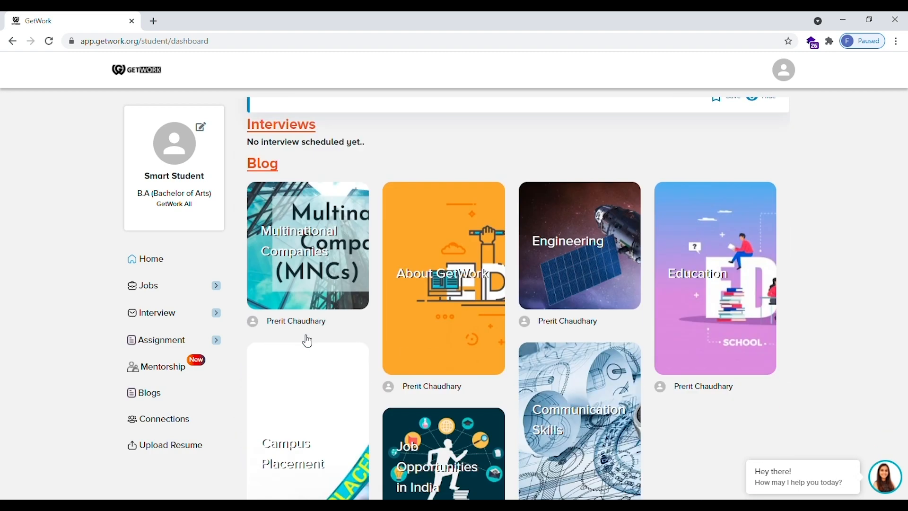
{"action": "scroll", "coordinate": [307, 340], "scroll_direction": "up", "scroll_amount": 15}
{"action": "scroll", "coordinate": [308, 340], "scroll_direction": "down", "scroll_amount": 3}
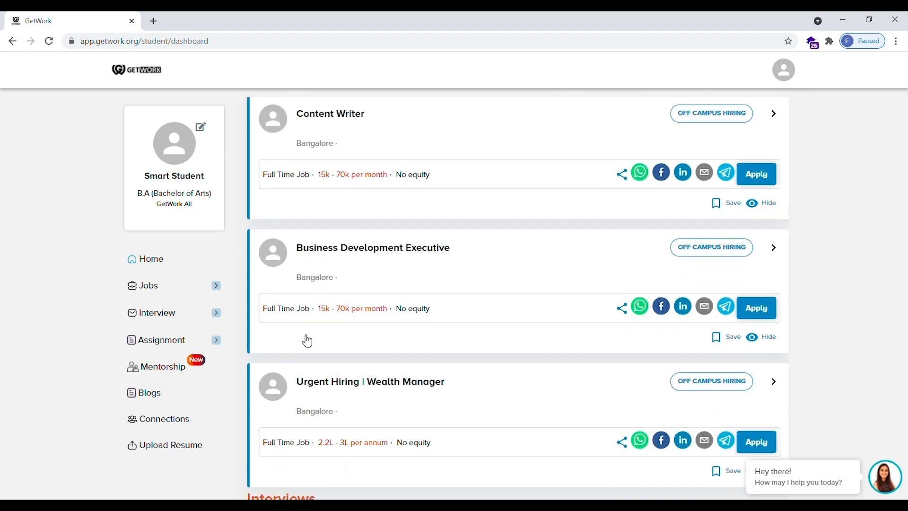
{"action": "scroll", "coordinate": [419, 244], "scroll_direction": "down", "scroll_amount": 2}
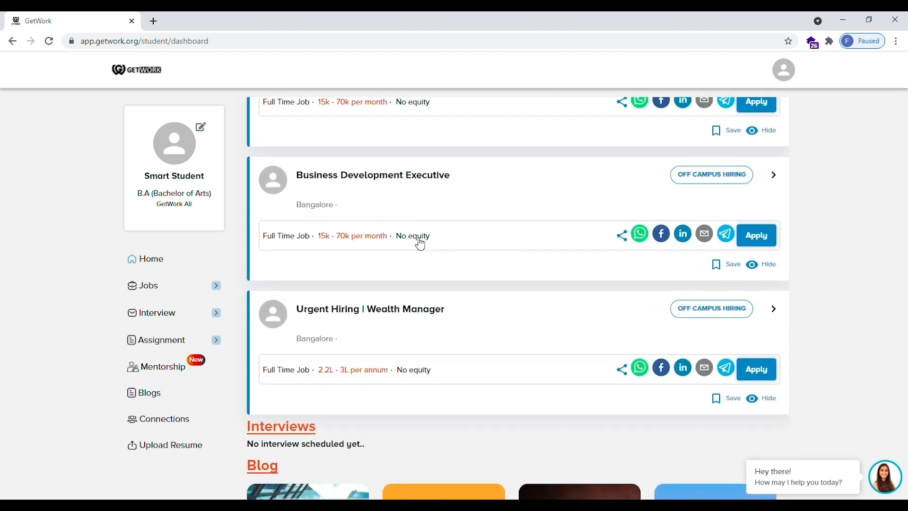
{"action": "scroll", "coordinate": [420, 244], "scroll_direction": "up", "scroll_amount": 4}
{"action": "scroll", "coordinate": [420, 244], "scroll_direction": "up", "scroll_amount": 2}
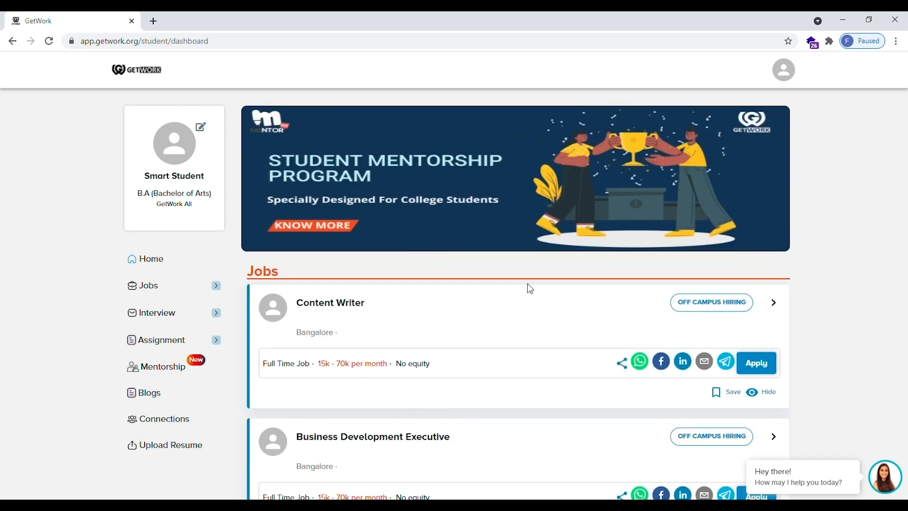
{"action": "scroll", "coordinate": [756, 367], "scroll_direction": "down", "scroll_amount": 7}
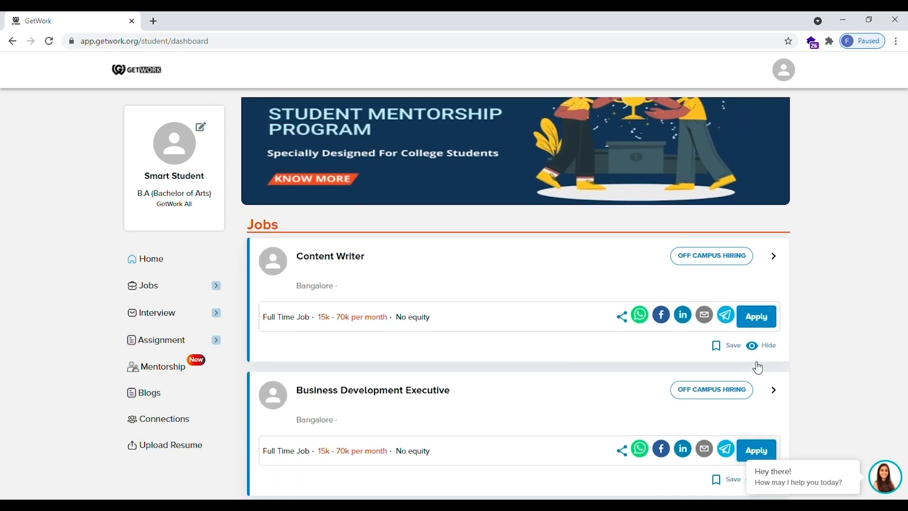
{"action": "scroll", "coordinate": [554, 393], "scroll_direction": "down", "scroll_amount": 8}
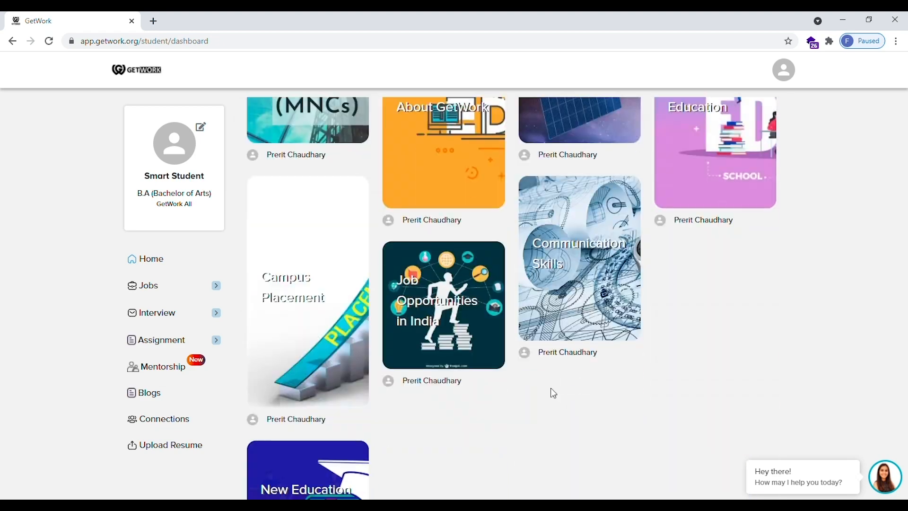
{"action": "scroll", "coordinate": [515, 266], "scroll_direction": "up", "scroll_amount": 15}
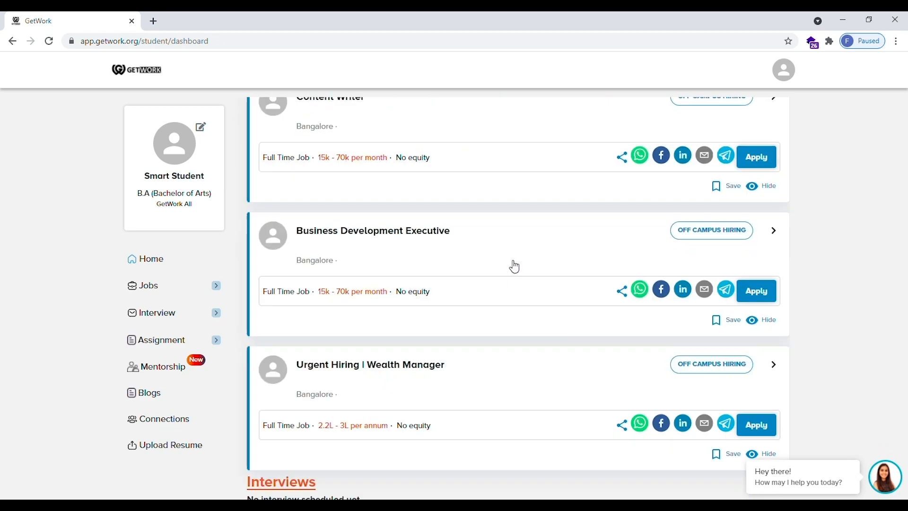
{"action": "left_click", "coordinate": [191, 317]}
{"action": "left_click", "coordinate": [211, 313]}
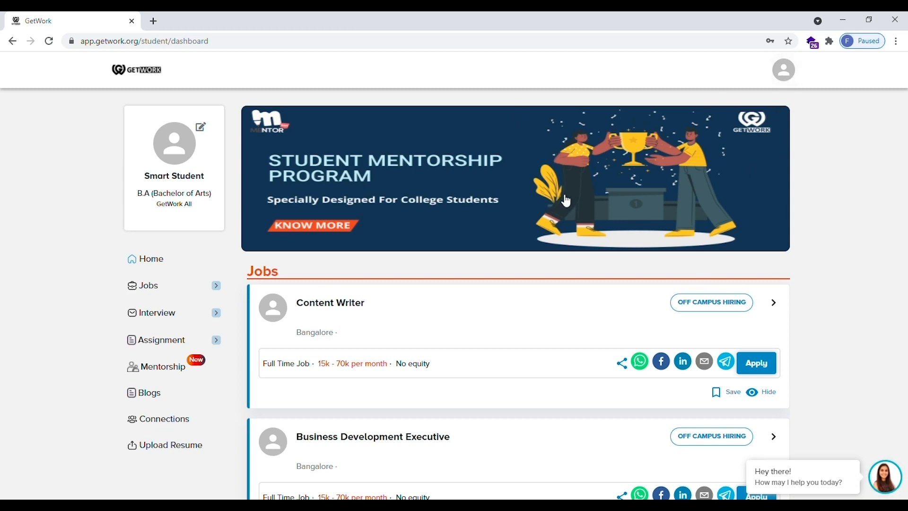
{"action": "left_click", "coordinate": [785, 71]}
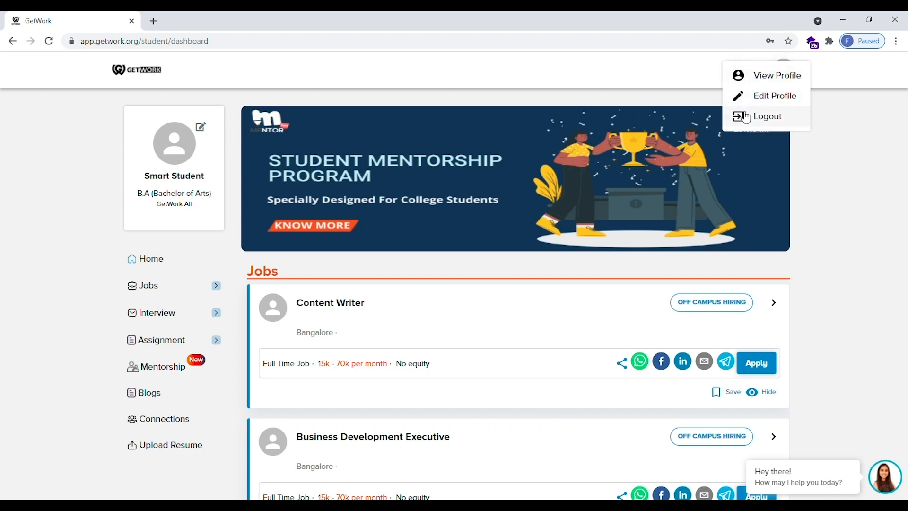